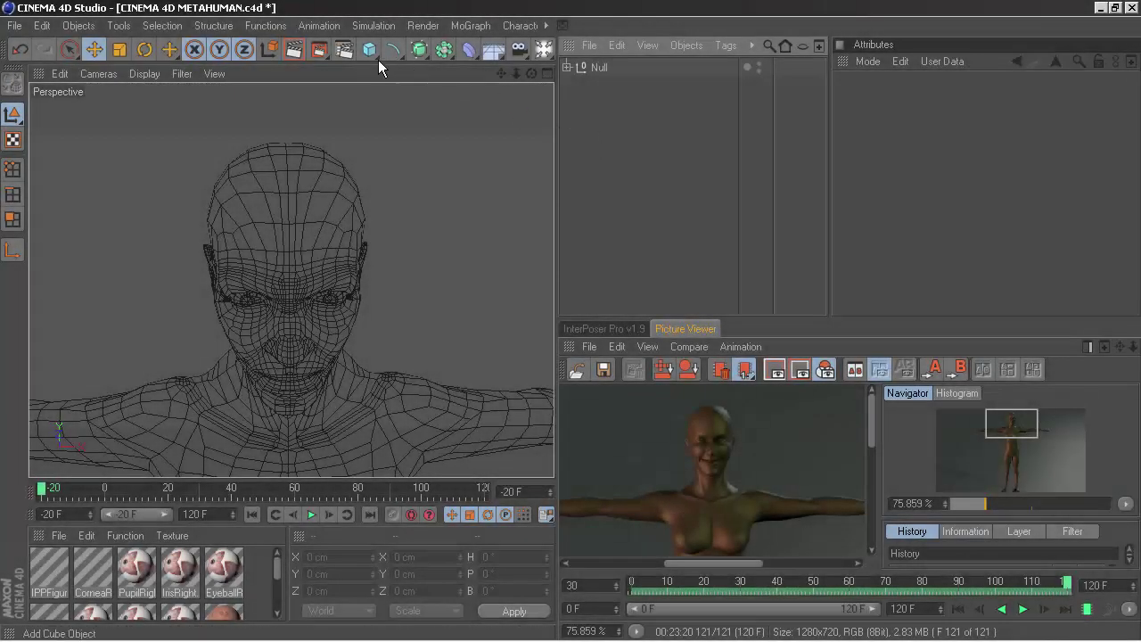
# Step: Add a new null object named MERHABA
pyautogui.moveTo(378, 60); pyautogui.dragTo(419, 64)
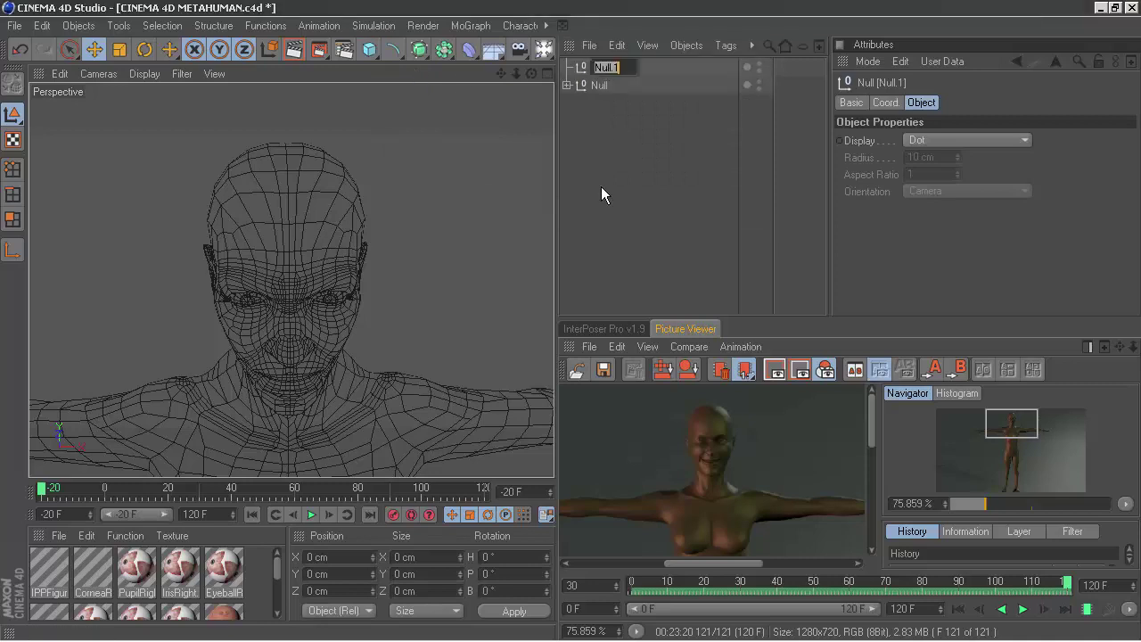
pyautogui.write('MERHABA')
pyautogui.press('Return')
# Step: Rename the other null to 'CINEMA 4D METAHUMAN TEST CALISMA' and widen the name column
pyautogui.doubleClick(601, 85)
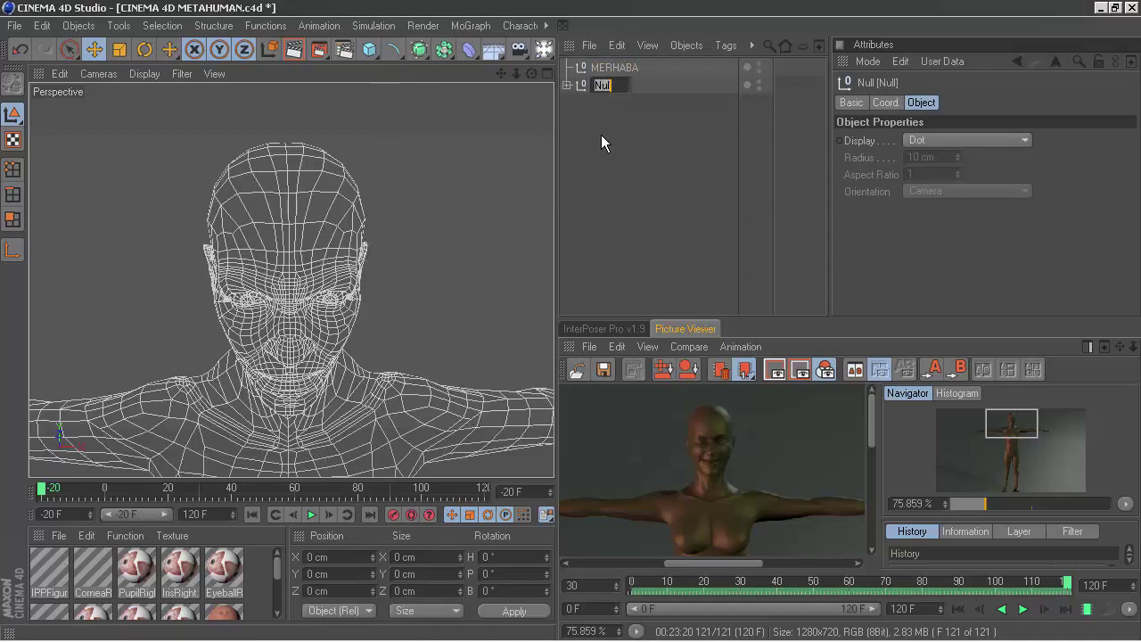
pyautogui.write('CINEMA 4')
pyautogui.write('D METAHUMA')
pyautogui.write('N TEST CALIS')
pyautogui.write('MA')
pyautogui.press('Return')
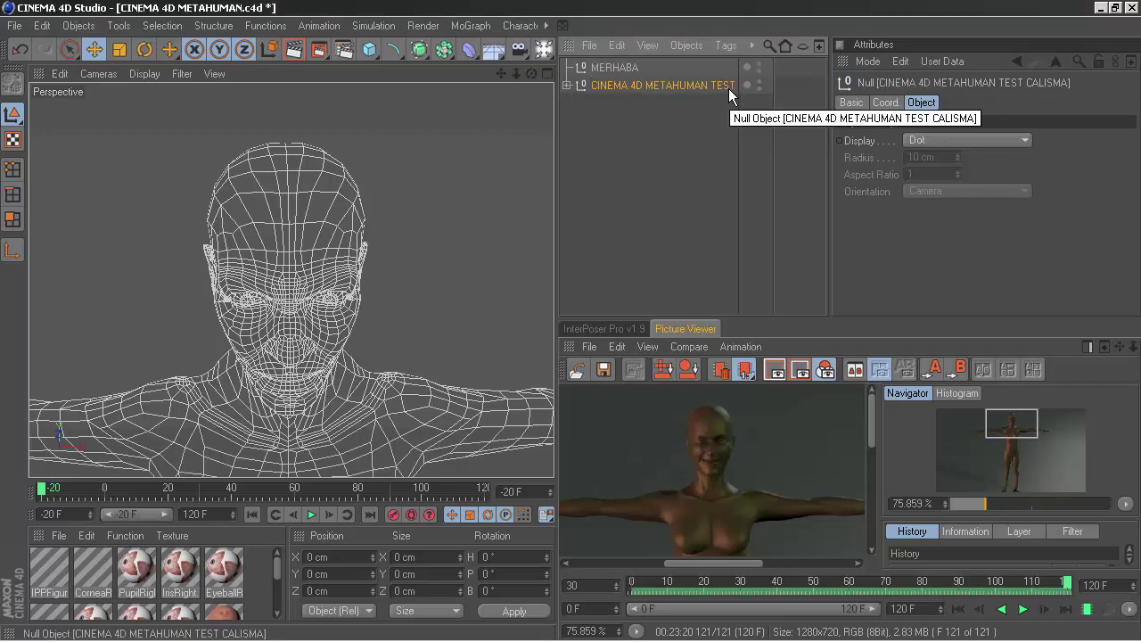
pyautogui.moveTo(772, 143); pyautogui.dragTo(783, 143)
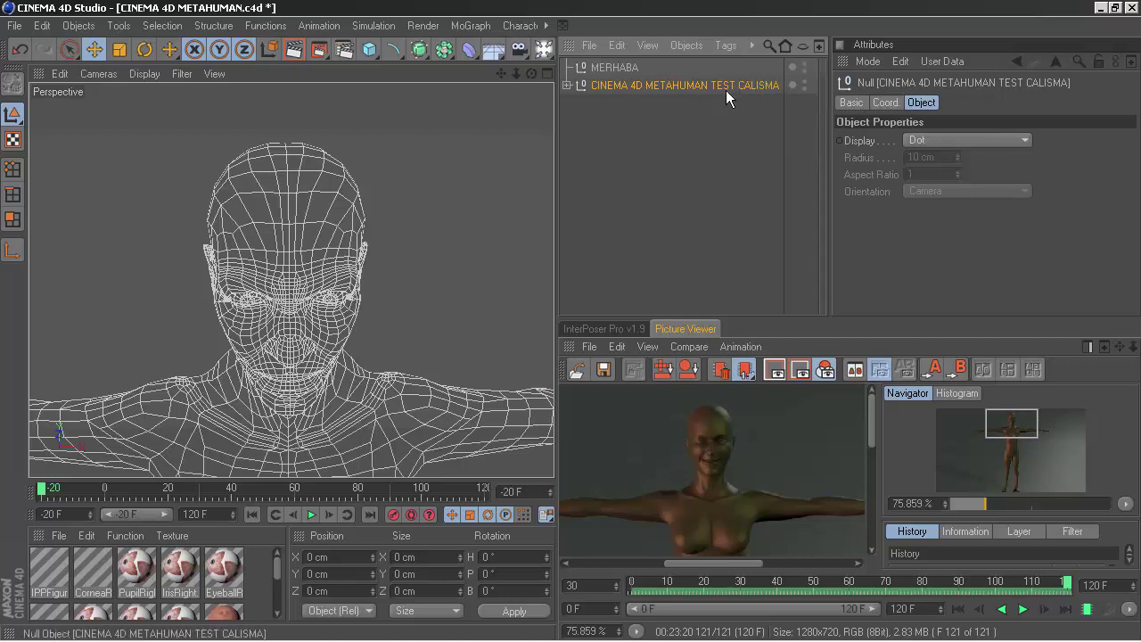
# Step: Change the viewport display mode and expand the test null in the Object Manager
pyautogui.click(145, 75)
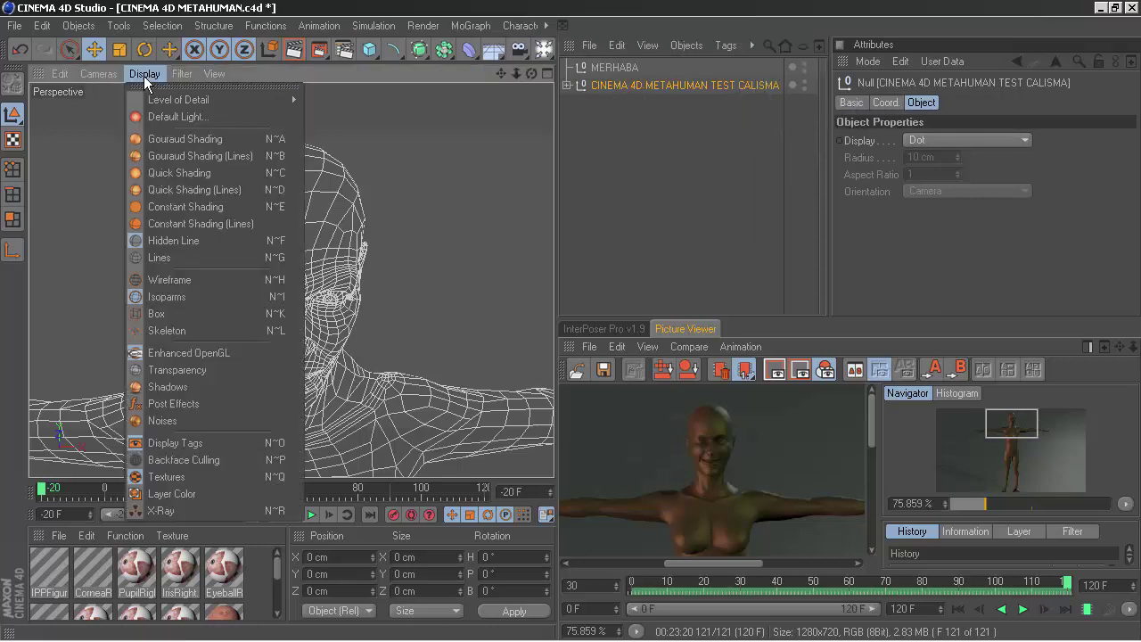
pyautogui.click(191, 244)
pyautogui.click(567, 86)
pyautogui.moveTo(788, 260); pyautogui.dragTo(713, 258)
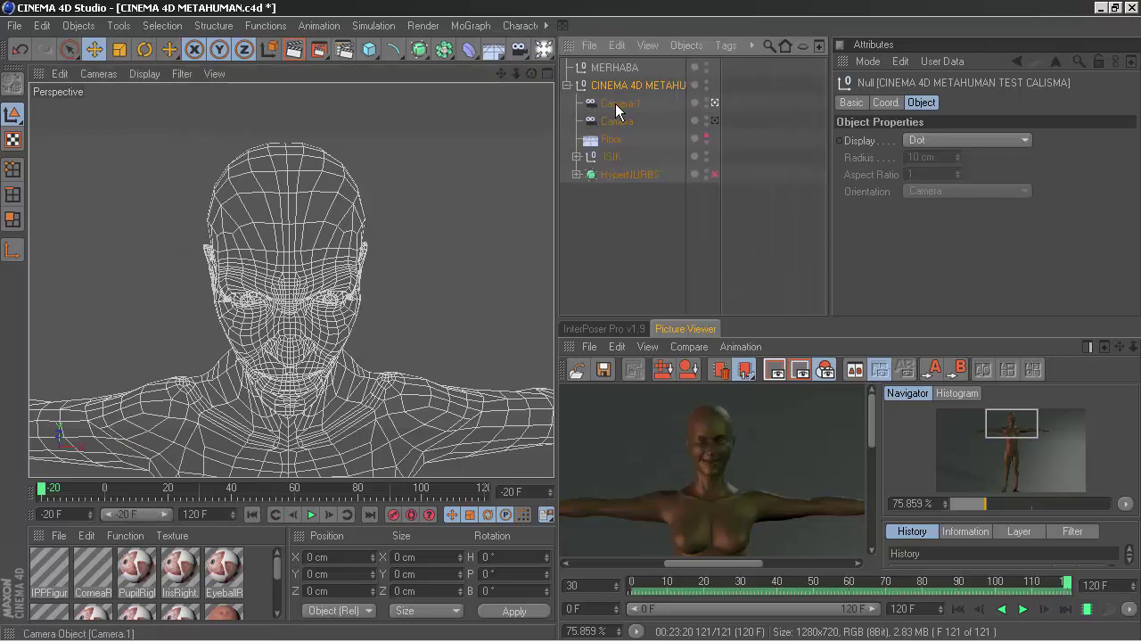
# Step: Rename Camera.1 to Camera YUZ and Camera to Camera VUCUD
pyautogui.click(621, 105)
pyautogui.doubleClick(623, 106)
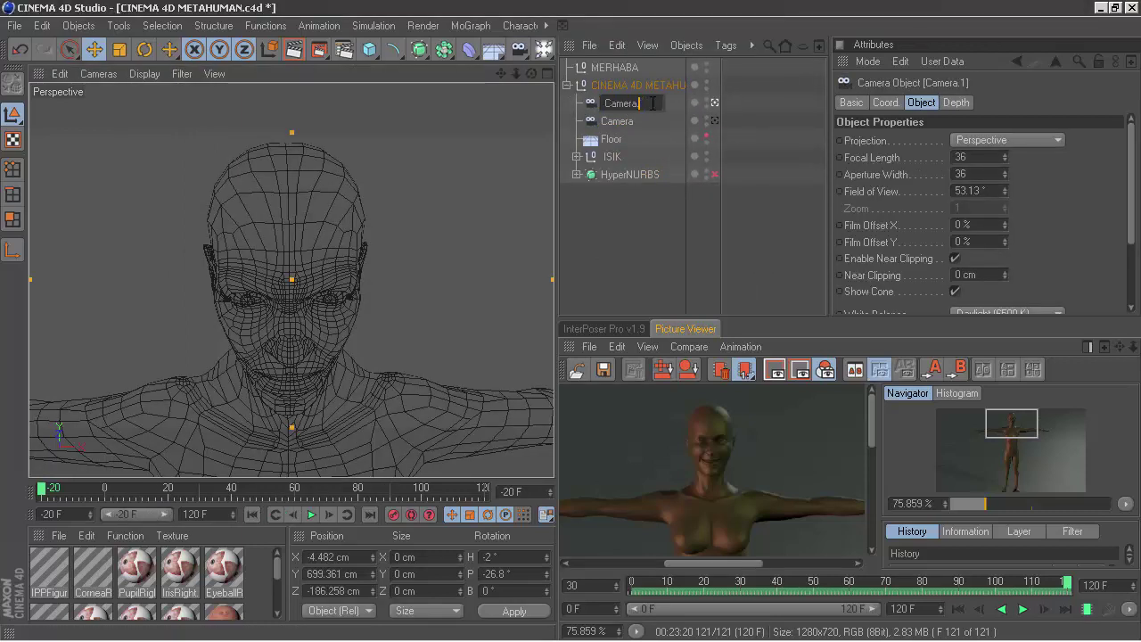
pyautogui.write('.YUZ')
pyautogui.press('Return')
pyautogui.doubleClick(643, 121)
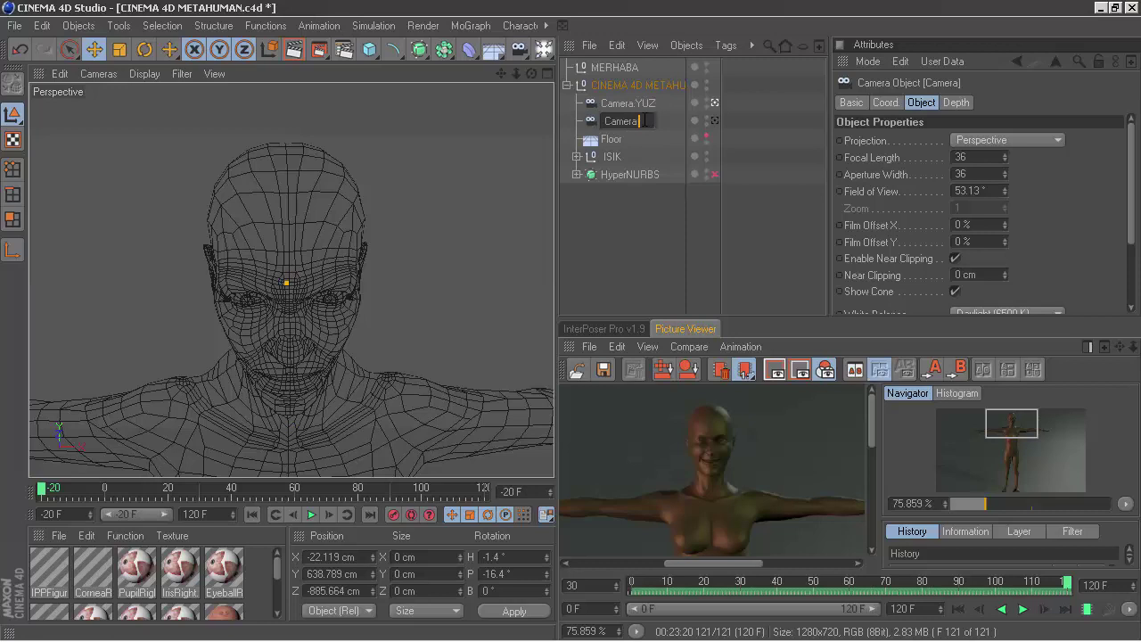
pyautogui.press('Return')
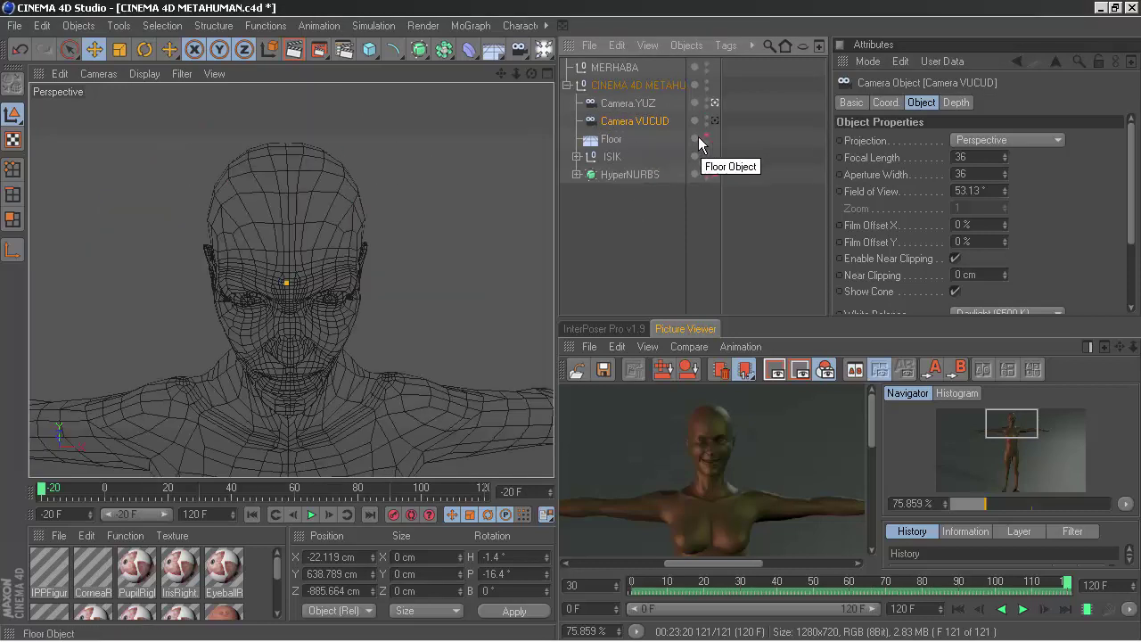
pyautogui.click(624, 144)
# Step: Expand ISIK and inspect the colours and settings of LIGHT3, LIGHT2 and LIGHT1
pyautogui.click(577, 157)
pyautogui.click(627, 174)
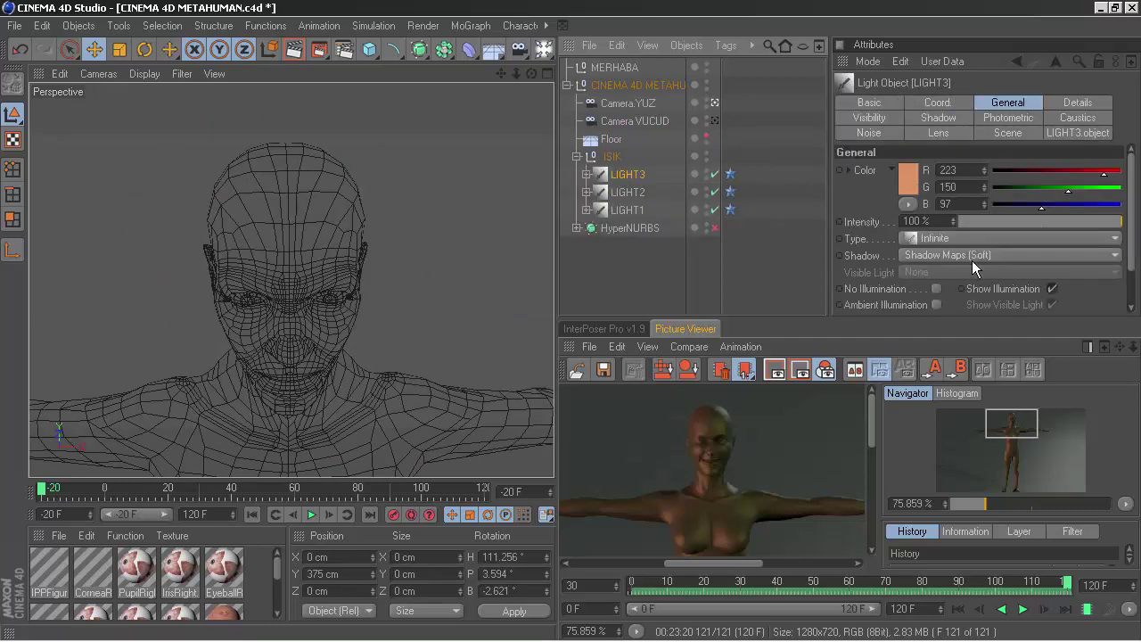
pyautogui.click(660, 194)
pyautogui.click(645, 214)
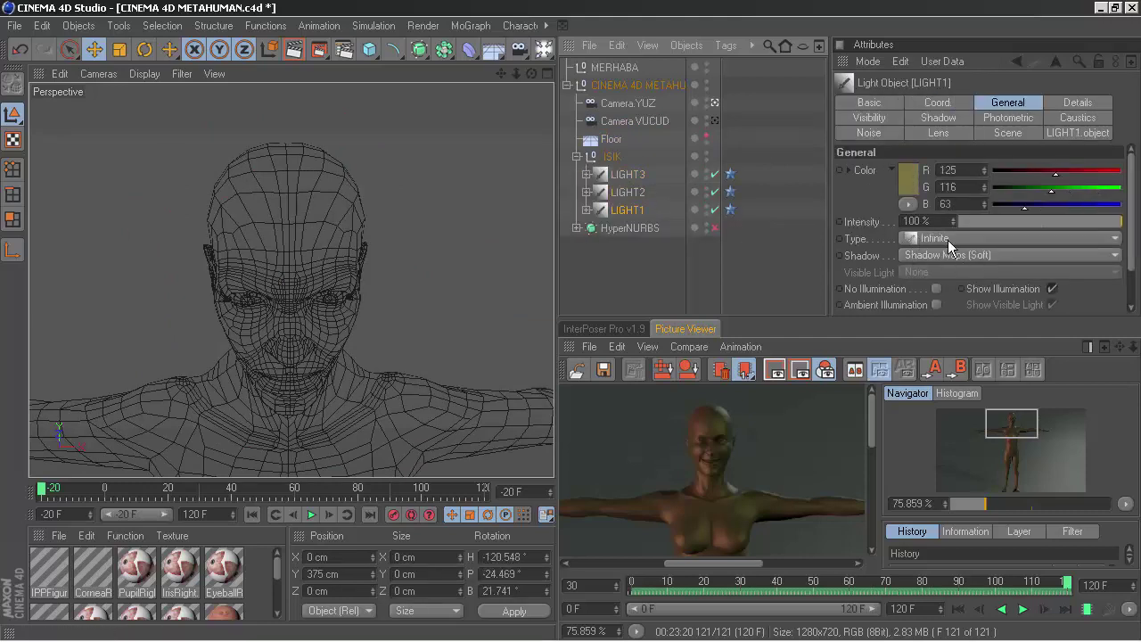
pyautogui.click(664, 192)
# Step: Collapse ISIK, then expand and select the HyperNURBS object
pyautogui.click(576, 157)
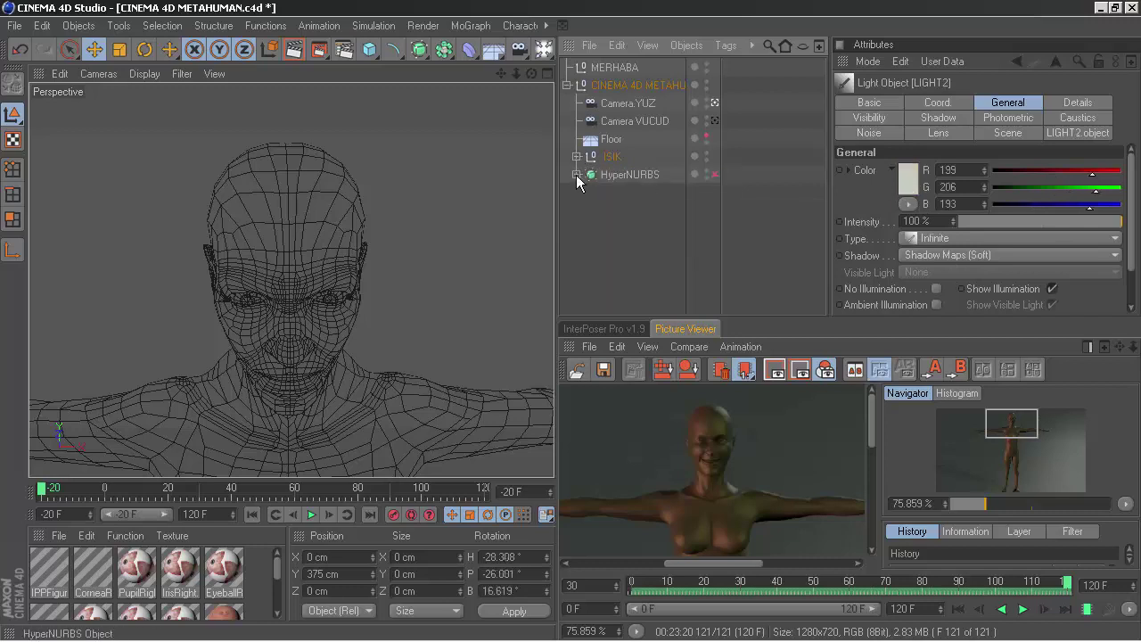
pyautogui.click(577, 175)
pyautogui.click(631, 175)
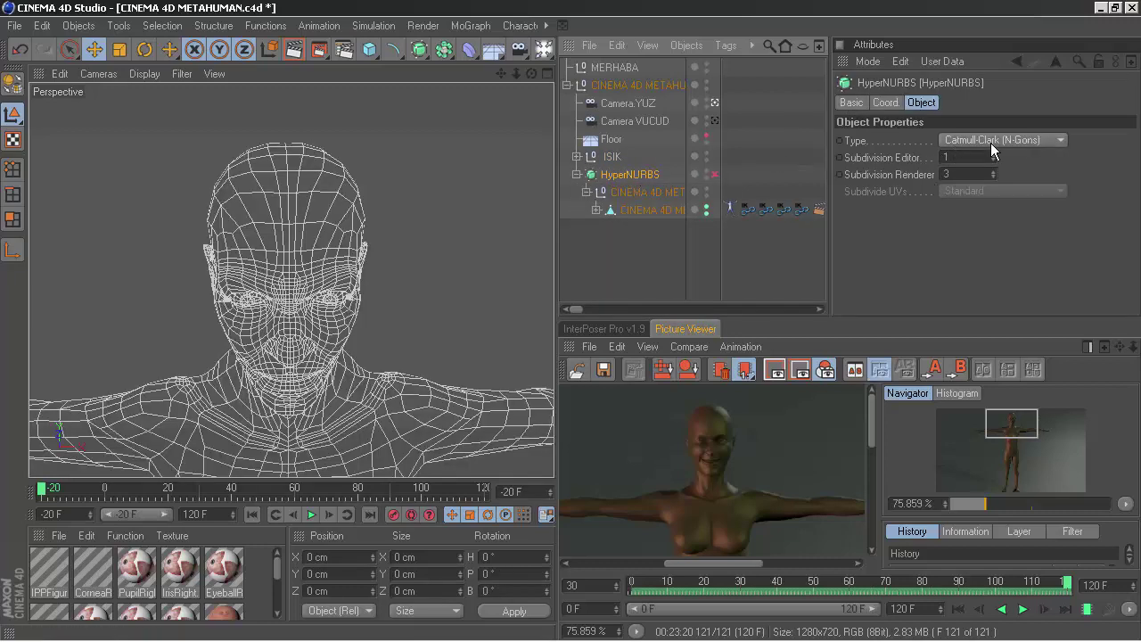
# Step: Widen the name column and browse the figure's VUCUD and hip bone hierarchy
pyautogui.moveTo(721, 247); pyautogui.dragTo(777, 249)
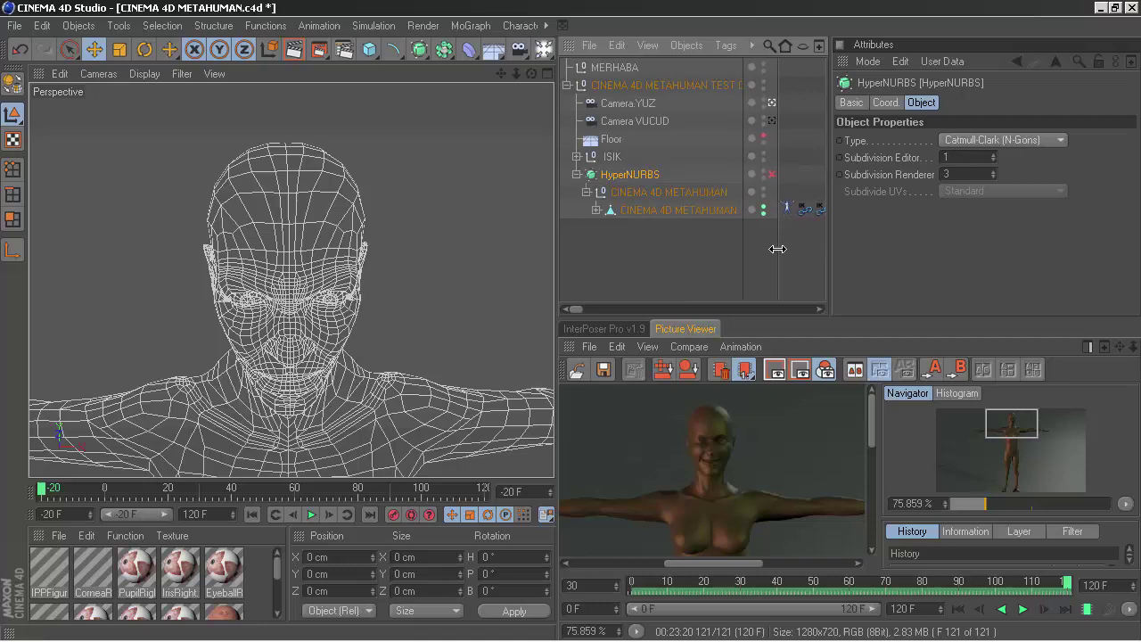
pyautogui.click(655, 210)
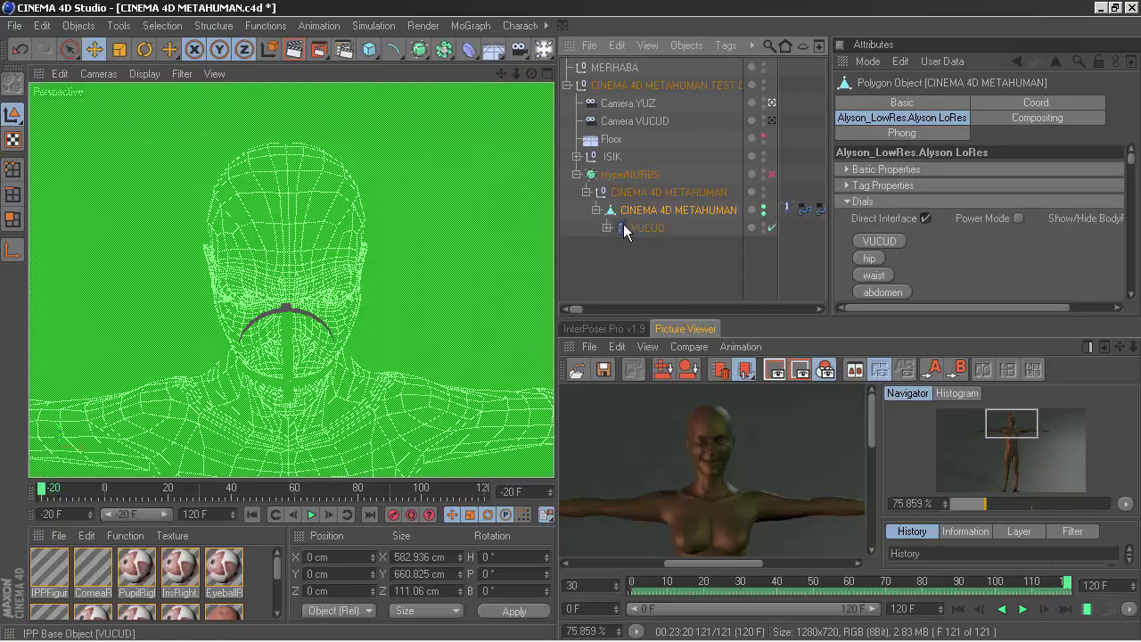
pyautogui.click(607, 229)
pyautogui.click(616, 246)
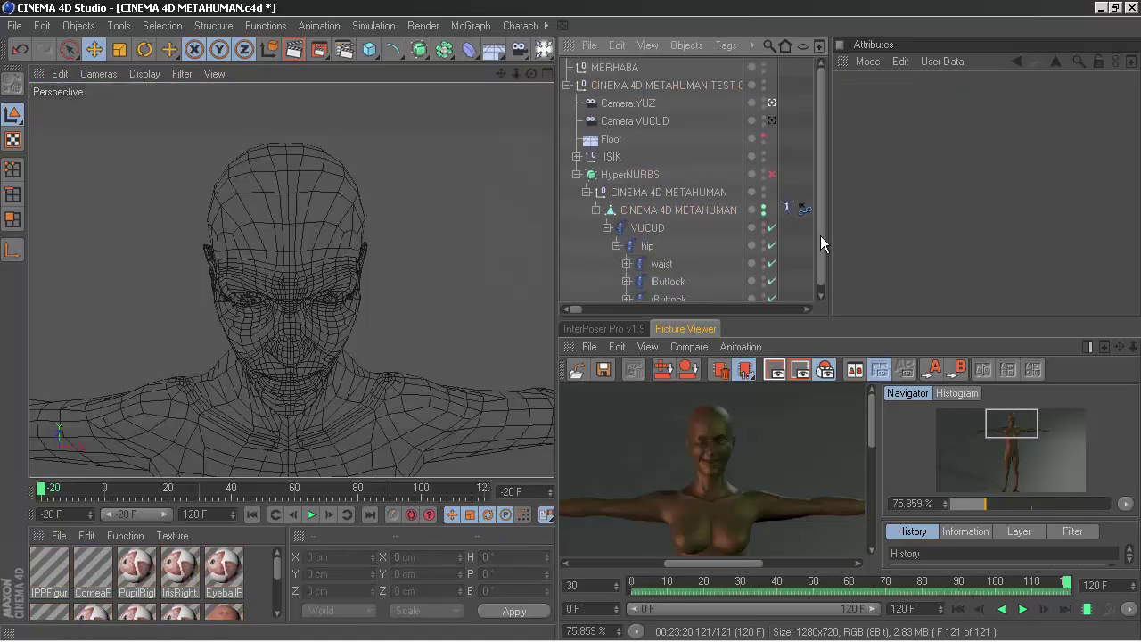
pyautogui.click(616, 246)
pyautogui.click(607, 228)
# Step: Show the InterPoser Pro figure tag's dials in a floating Attributes window
pyautogui.click(786, 209)
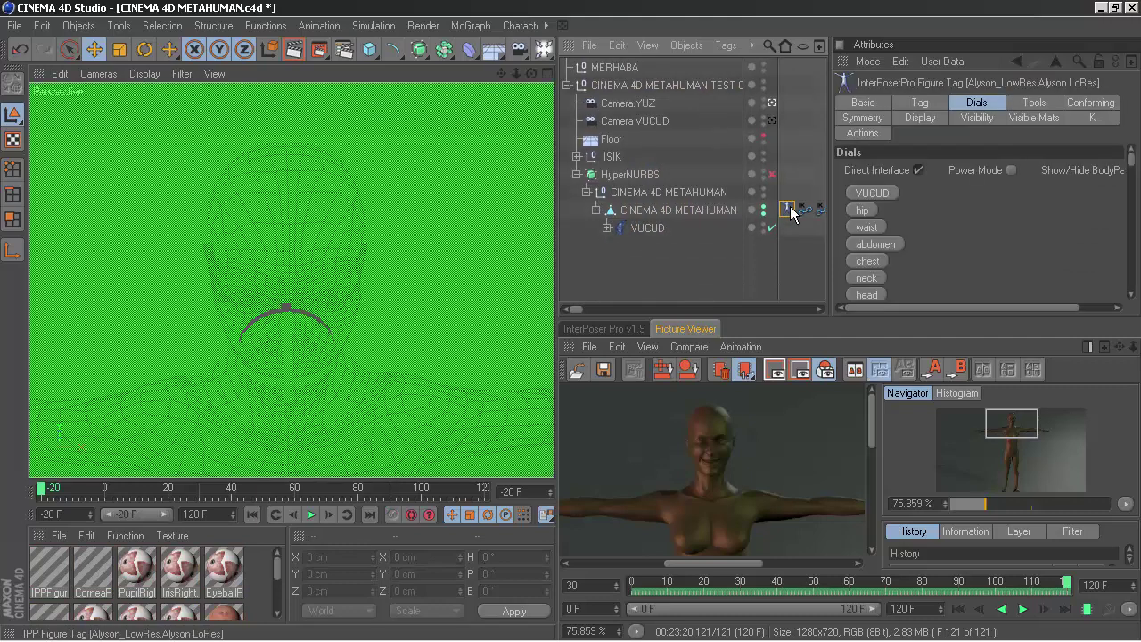
pyautogui.moveTo(1130, 157); pyautogui.dragTo(1130, 166)
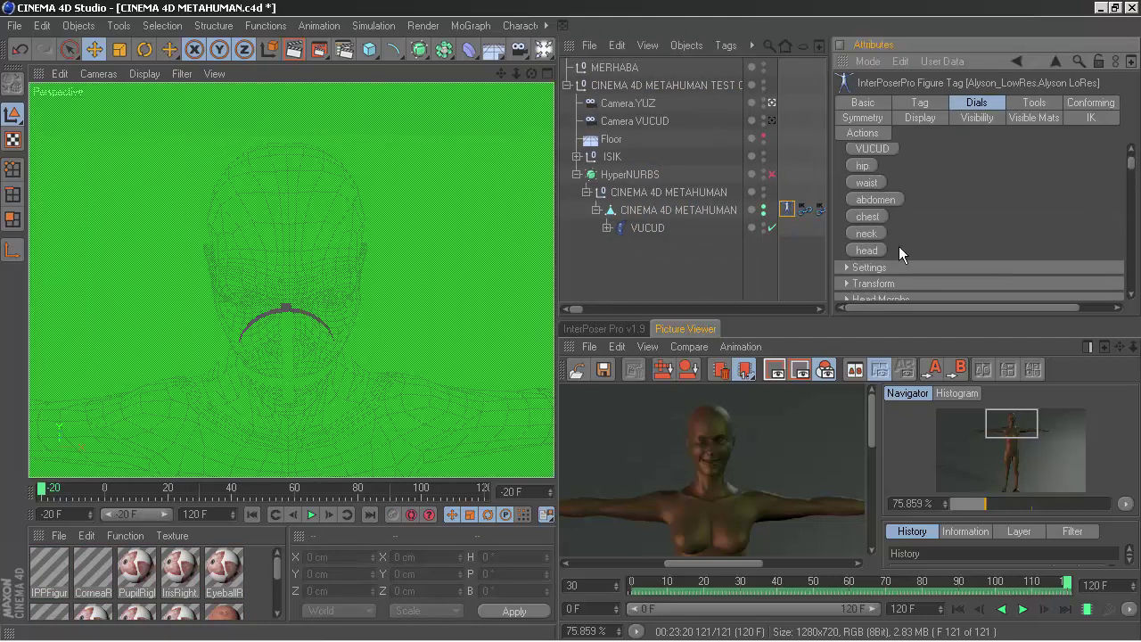
pyautogui.click(1129, 65)
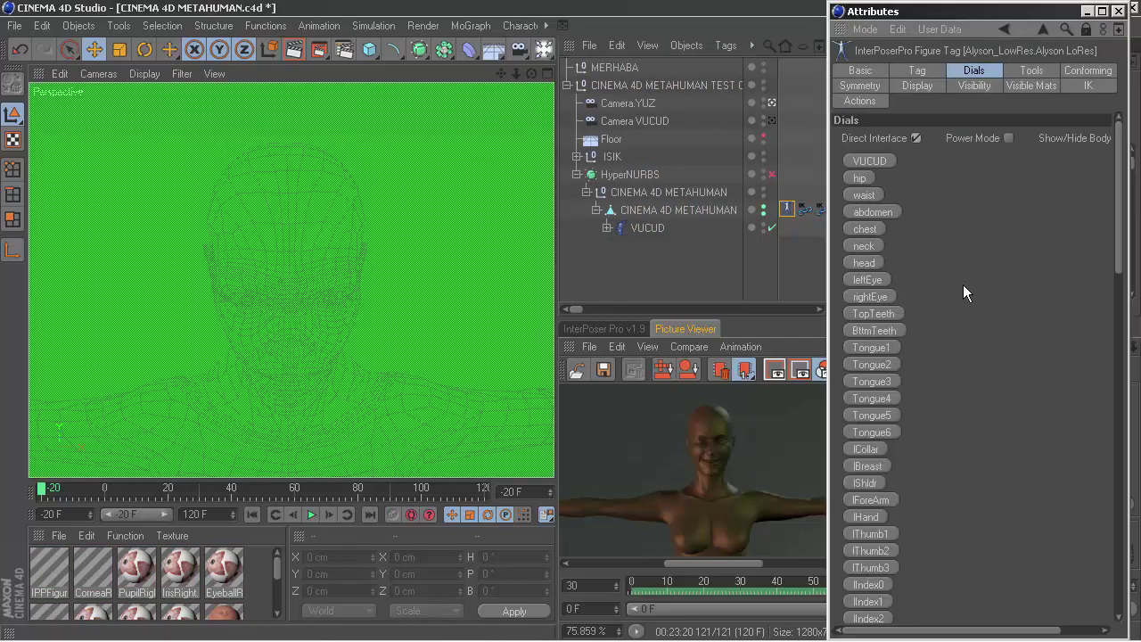
# Step: Expand Head Morphs > Ethnic and play back the animated Alisha, Izumi and Maria morphs
pyautogui.click(874, 263)
pyautogui.click(842, 311)
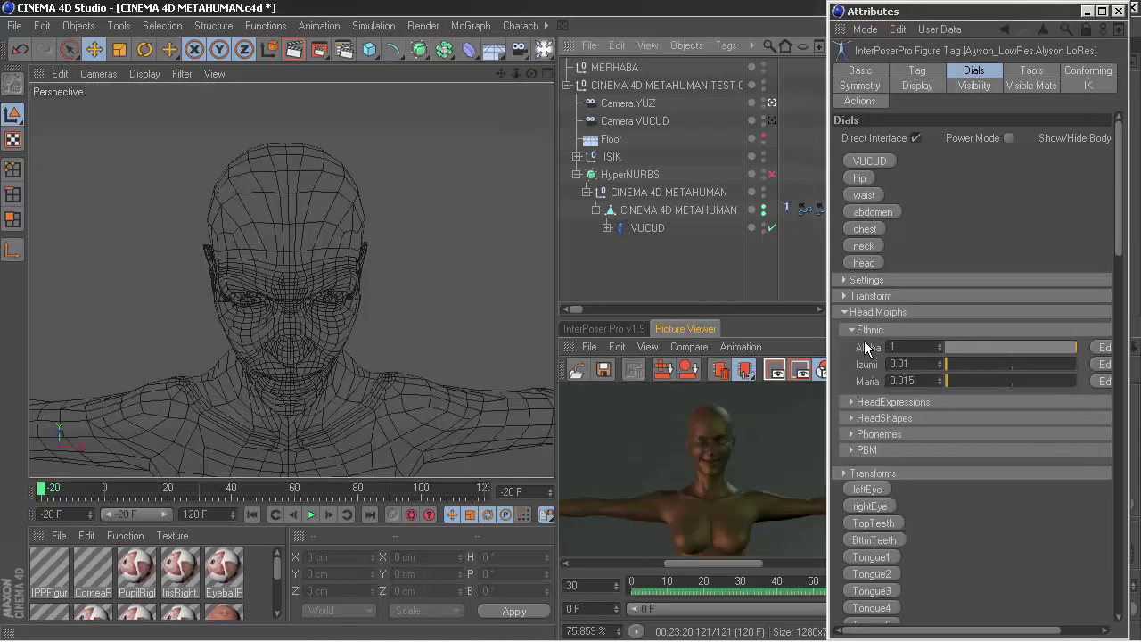
pyautogui.click(312, 515)
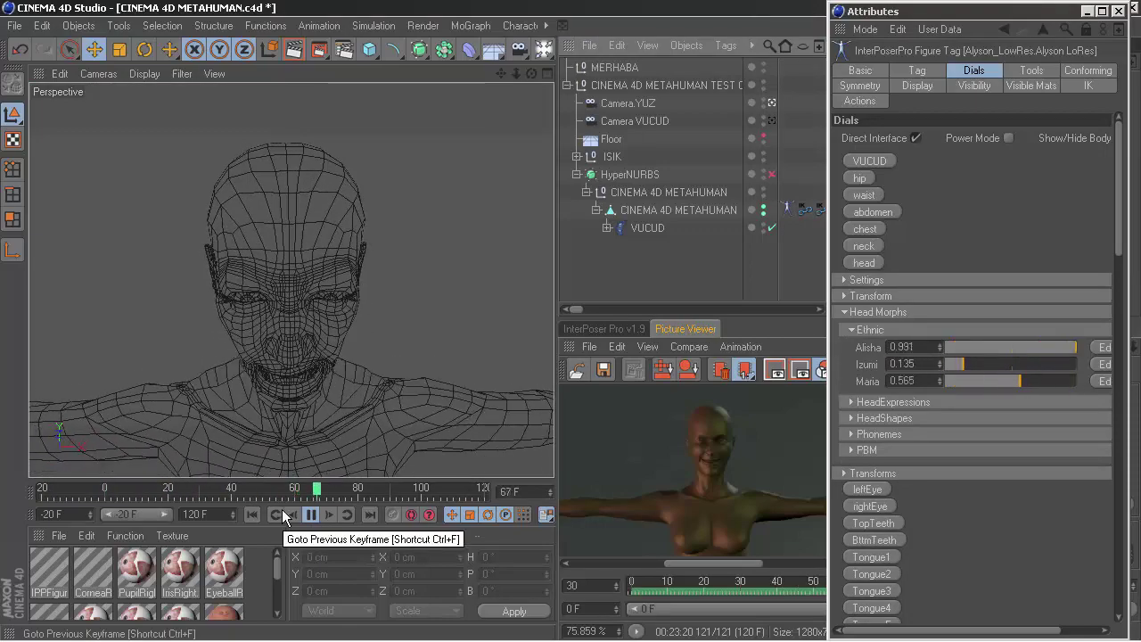
pyautogui.click(310, 515)
pyautogui.moveTo(466, 489); pyautogui.dragTo(48, 488)
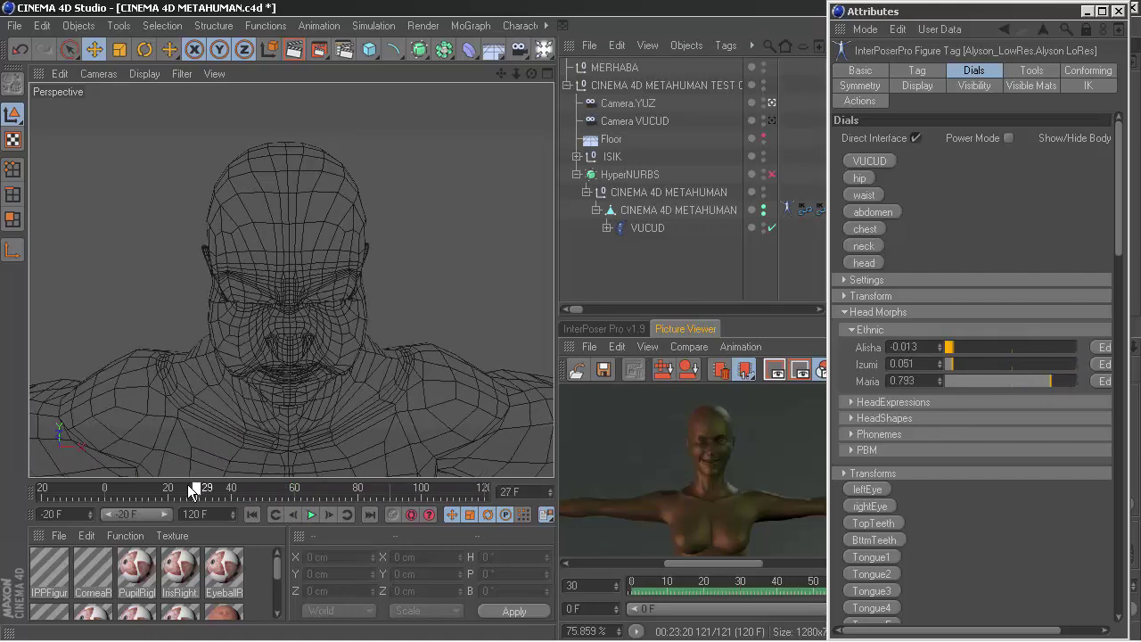
pyautogui.click(852, 329)
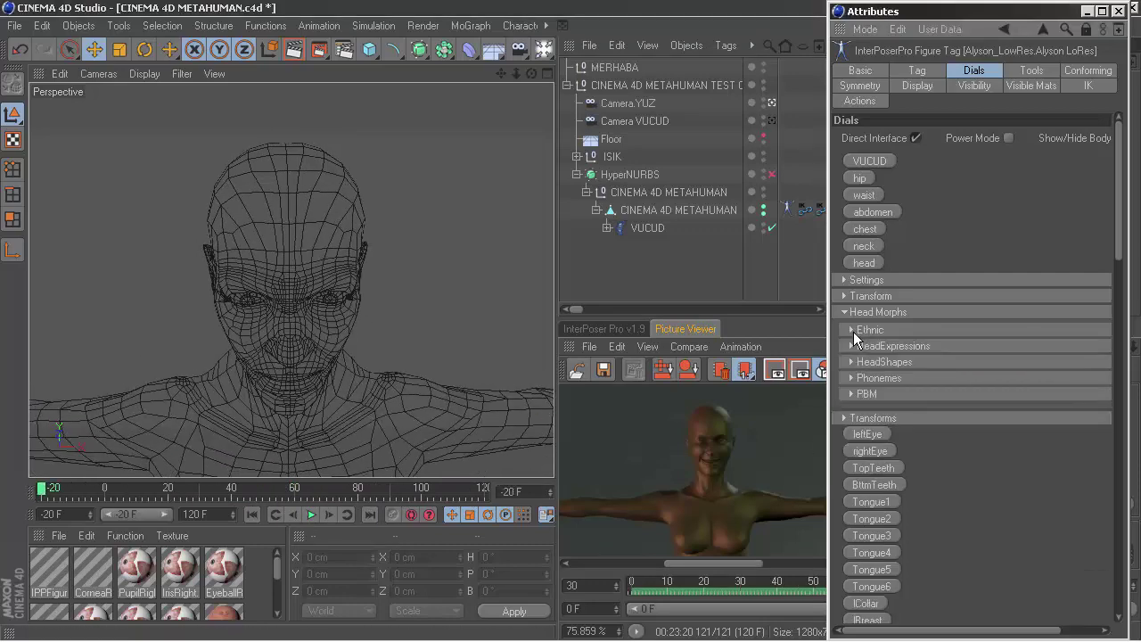
# Step: Show the VUCUD body controls and expand the FBM FullBody morph sliders
pyautogui.click(772, 121)
pyautogui.click(870, 162)
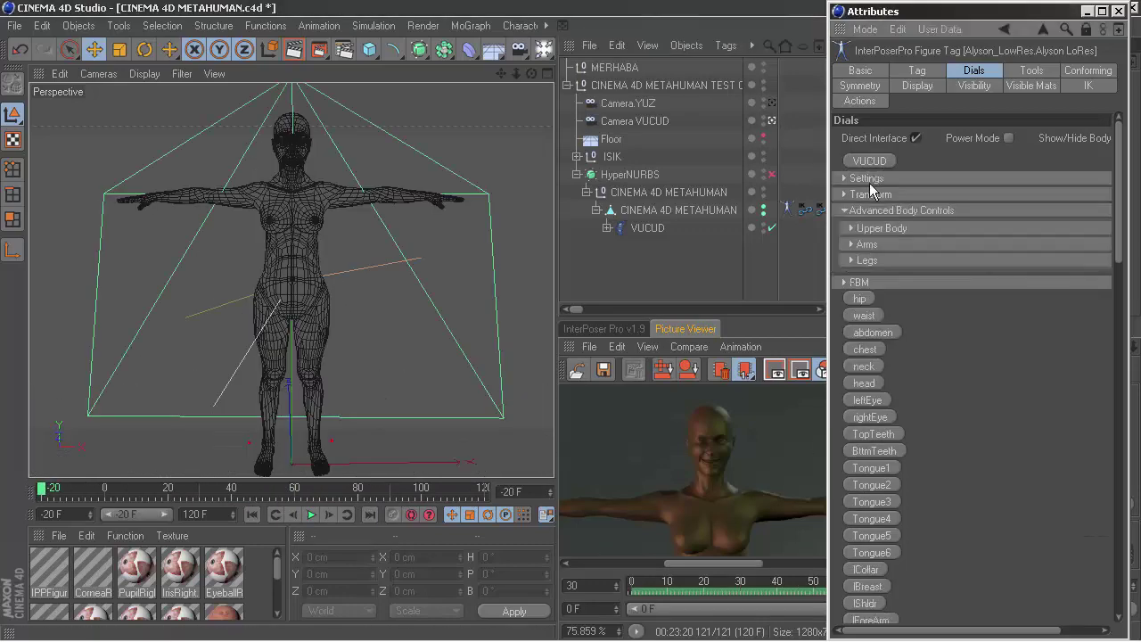
pyautogui.click(845, 281)
pyautogui.click(851, 301)
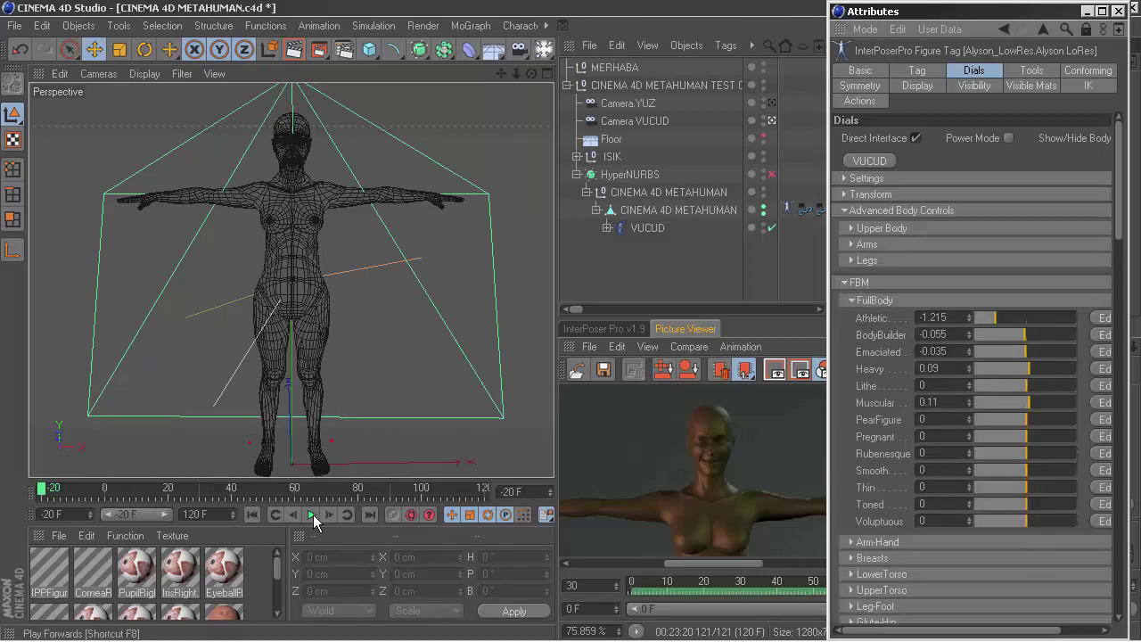
# Step: Play the body morphs from frame -20, stop playback, and close the dials window
pyautogui.press('F8')
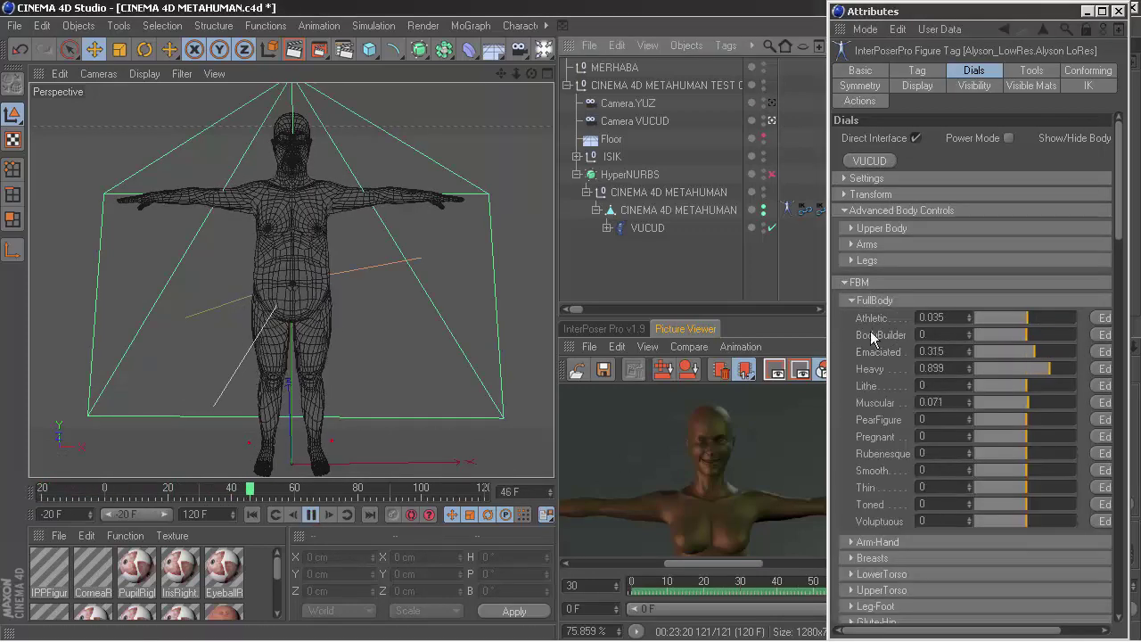
pyautogui.click(312, 515)
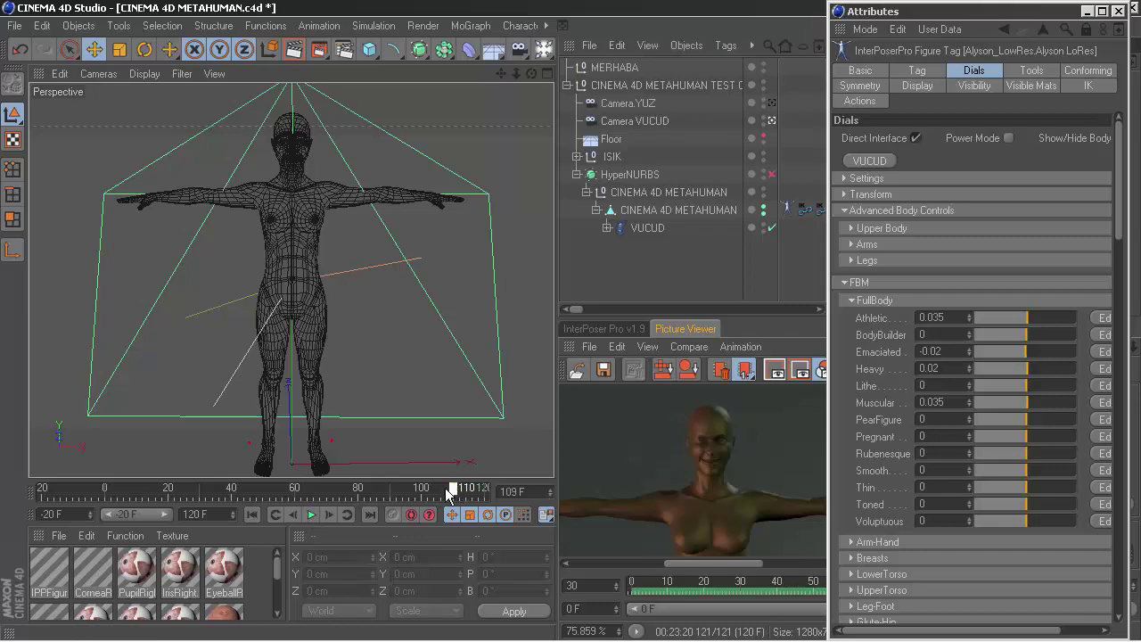
pyautogui.moveTo(450, 489); pyautogui.dragTo(350, 493)
pyautogui.click(252, 515)
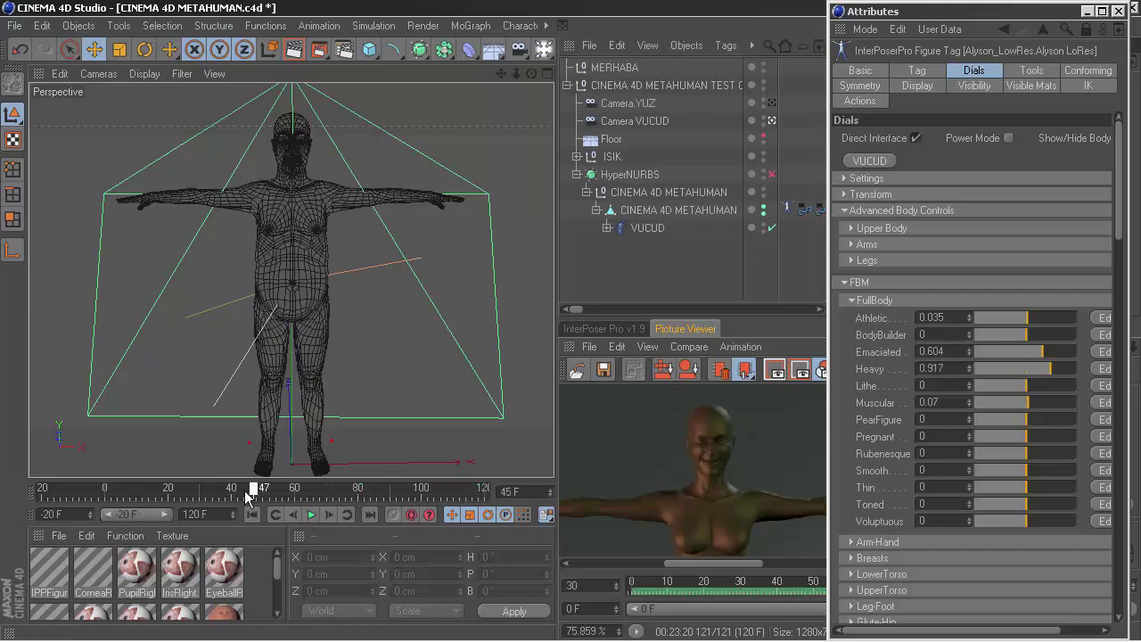
pyautogui.click(311, 515)
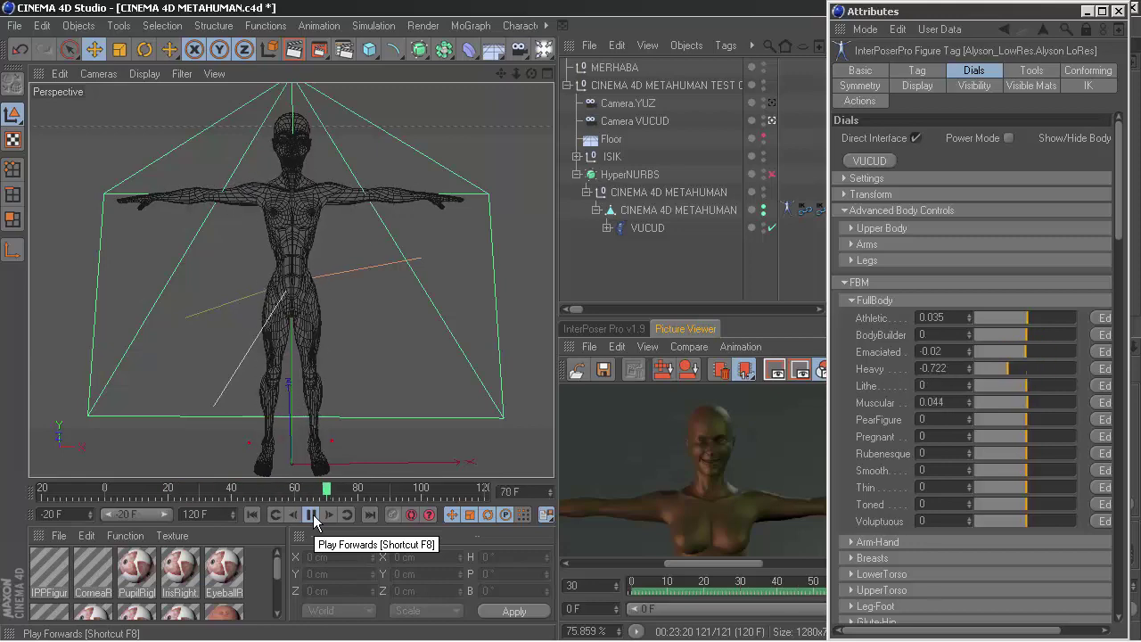
pyautogui.click(312, 517)
pyautogui.click(1118, 12)
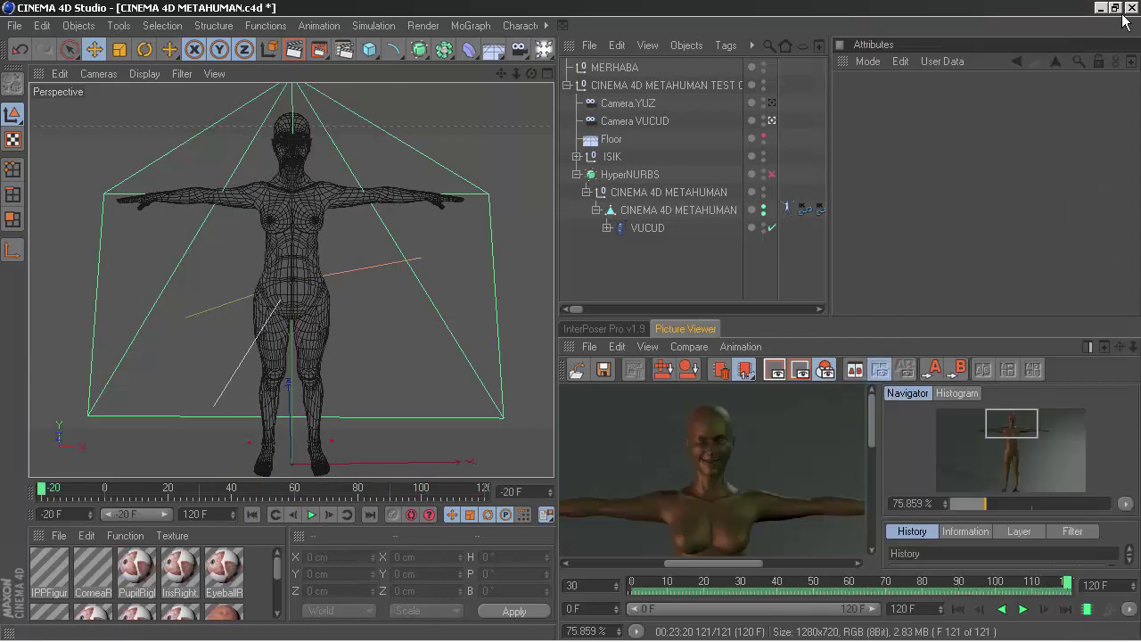
pyautogui.click(546, 25)
pyautogui.click(615, 258)
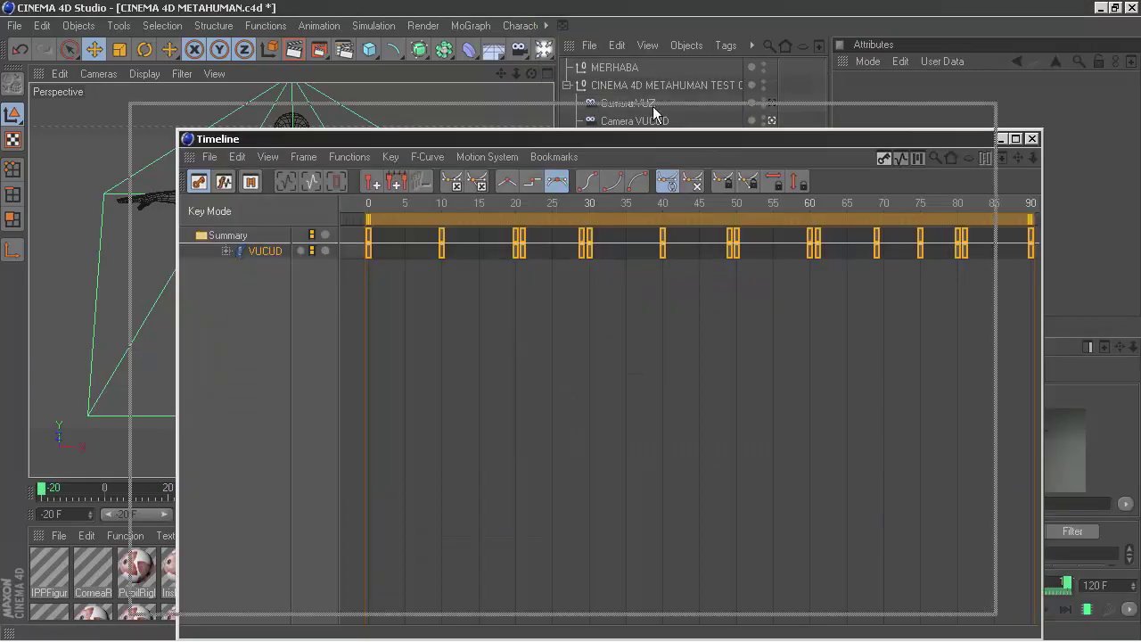
pyautogui.click(233, 313)
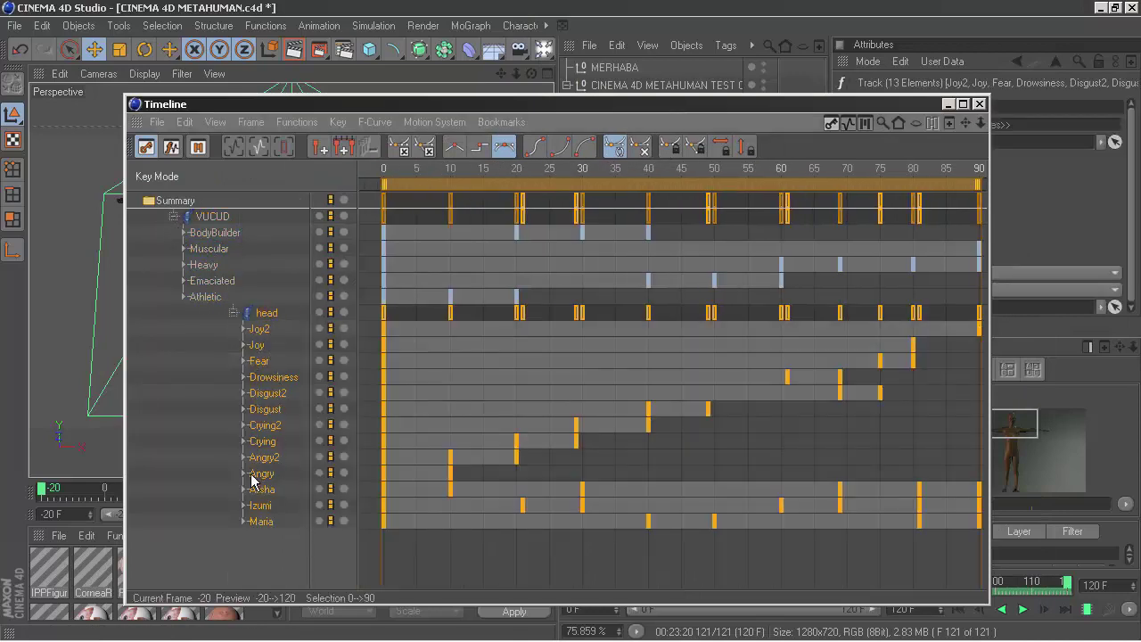
pyautogui.click(245, 522)
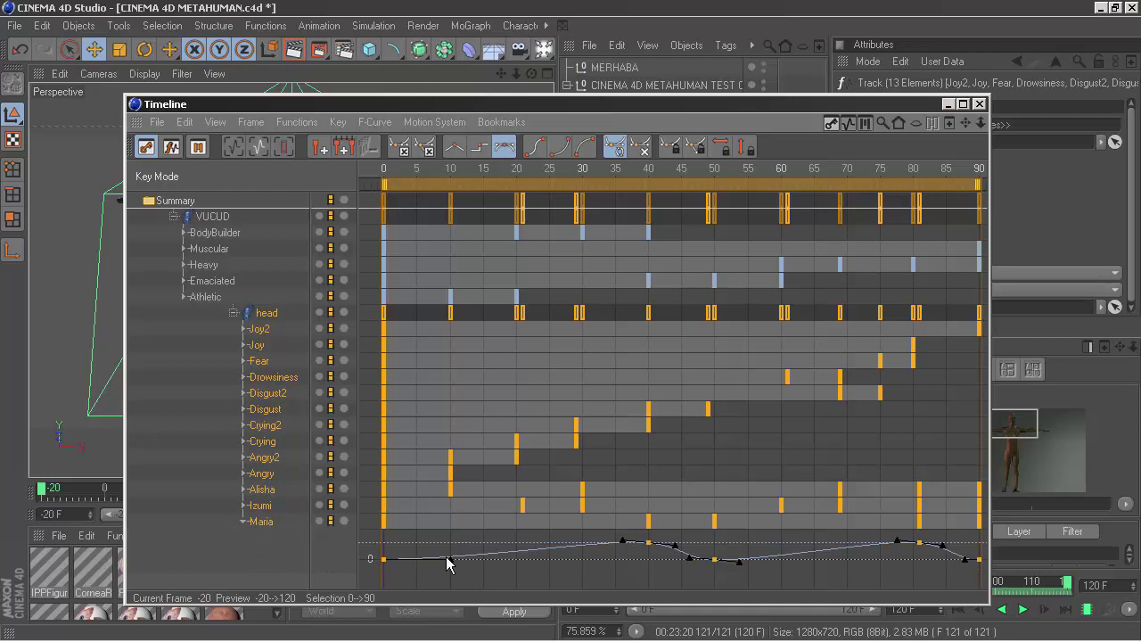
pyautogui.click(243, 522)
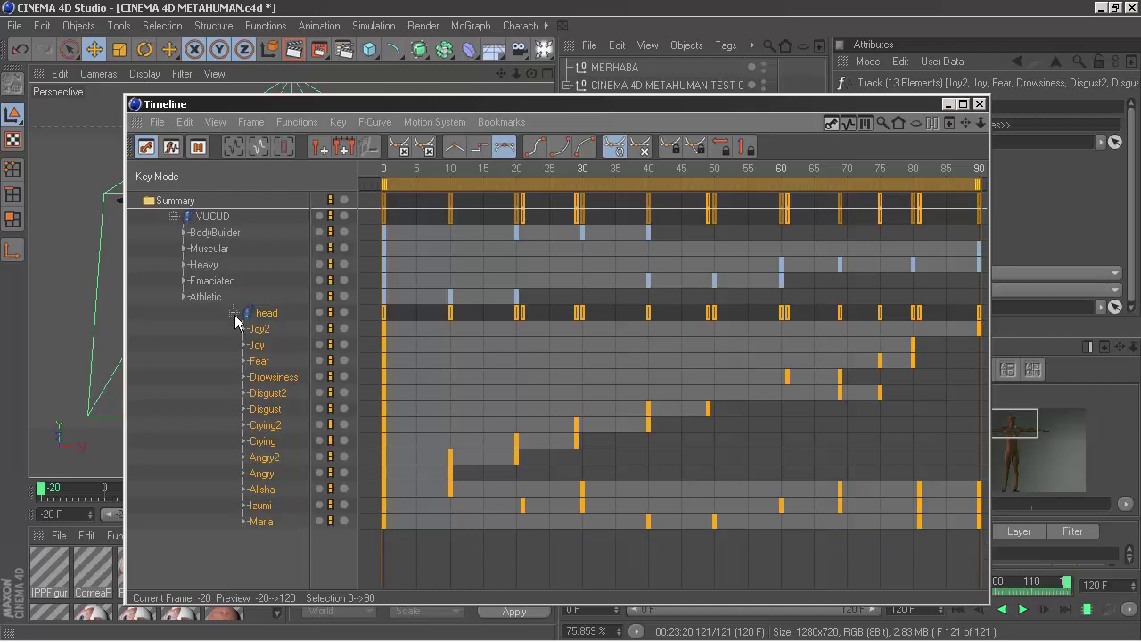
pyautogui.click(233, 313)
pyautogui.click(175, 217)
pyautogui.click(979, 105)
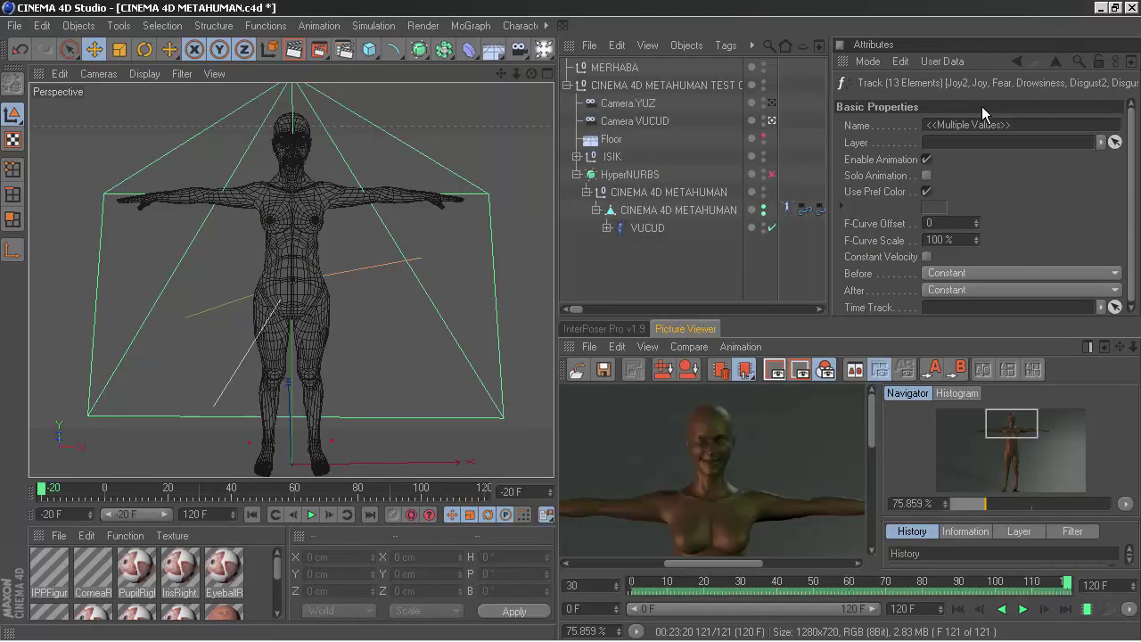
# Step: Collapse the figure, HyperNURBS and top-level groups in the Object Manager
pyautogui.click(587, 191)
pyautogui.click(576, 173)
pyautogui.click(567, 85)
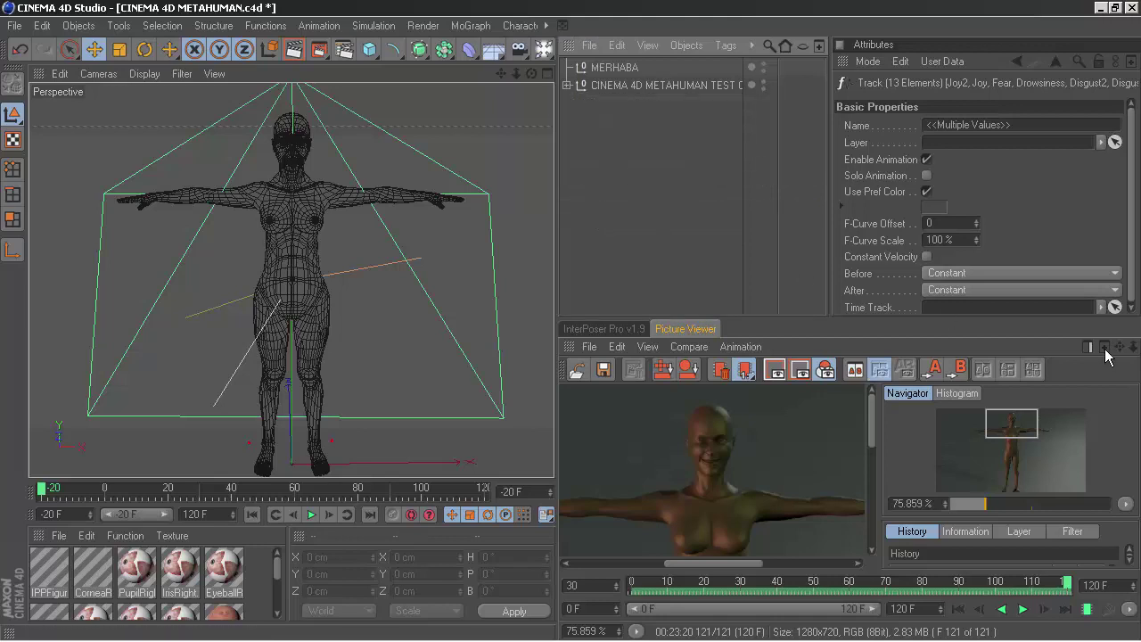
# Step: Show the face close-up render in a maximized, undocked Picture Viewer
pyautogui.click(1104, 347)
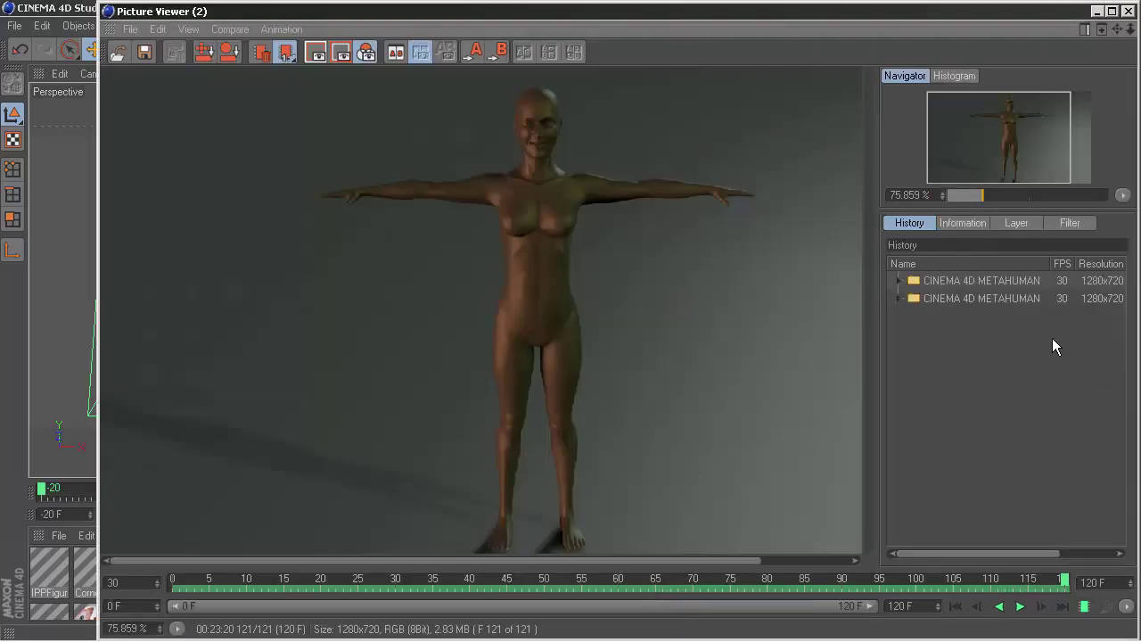
pyautogui.moveTo(648, 352); pyautogui.dragTo(594, 351)
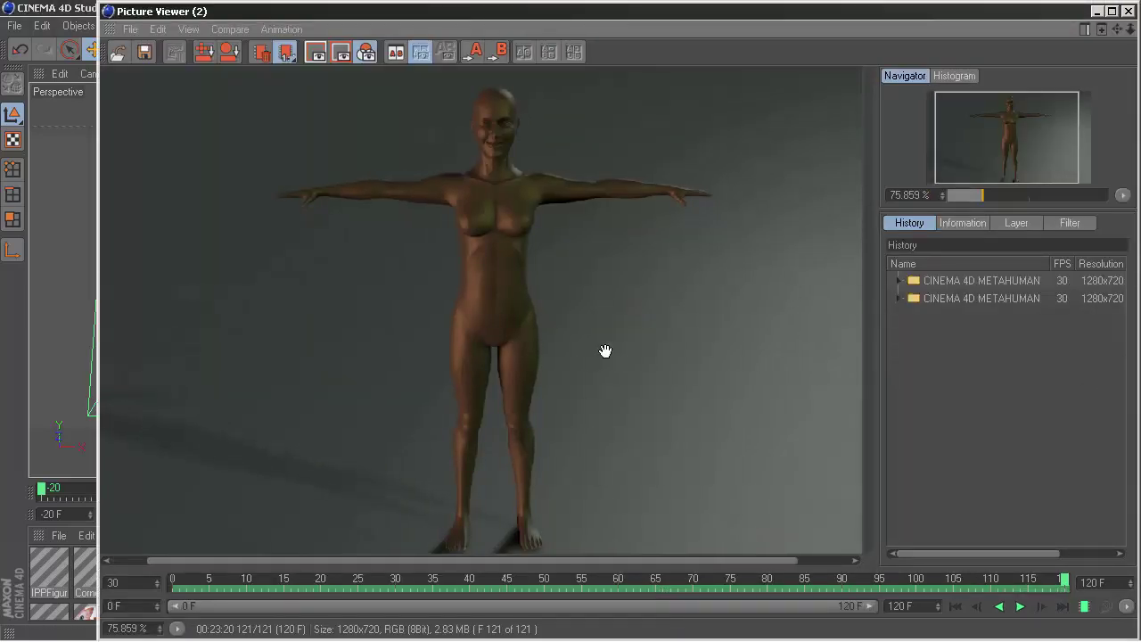
pyautogui.click(1109, 14)
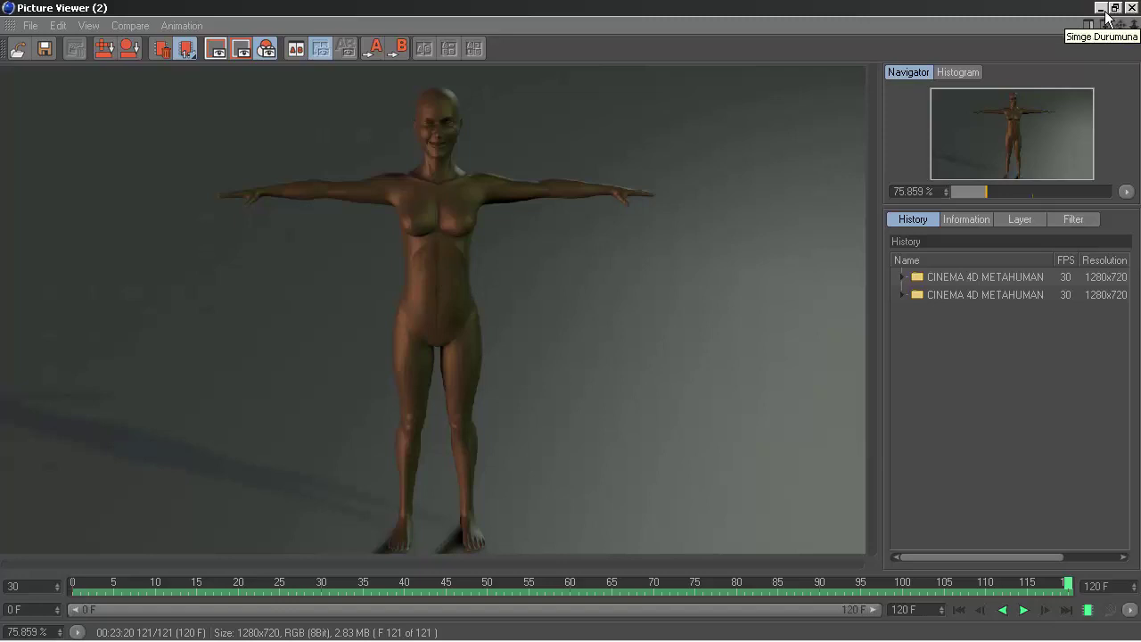
pyautogui.click(966, 282)
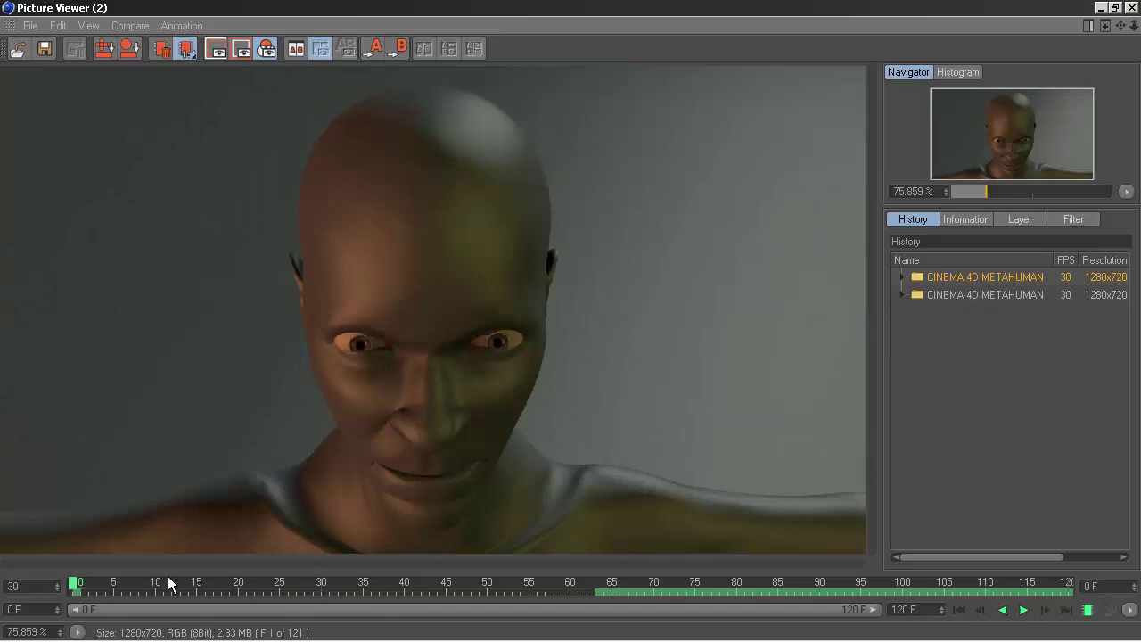
# Step: Scrub the face render to frame 23, play it backwards and forwards, then show the T-pose render
pyautogui.moveTo(77, 586)
pyautogui.mouseDown()
pyautogui.moveTo(289, 606)
pyautogui.moveTo(843, 590)
pyautogui.mouseUp()
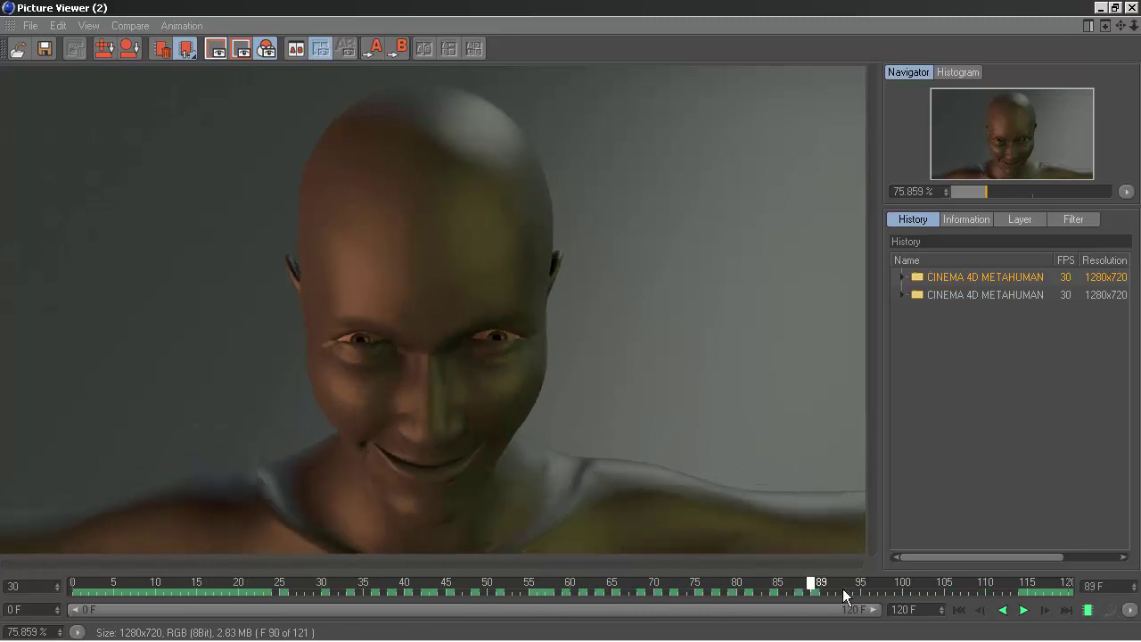
pyautogui.click(1003, 610)
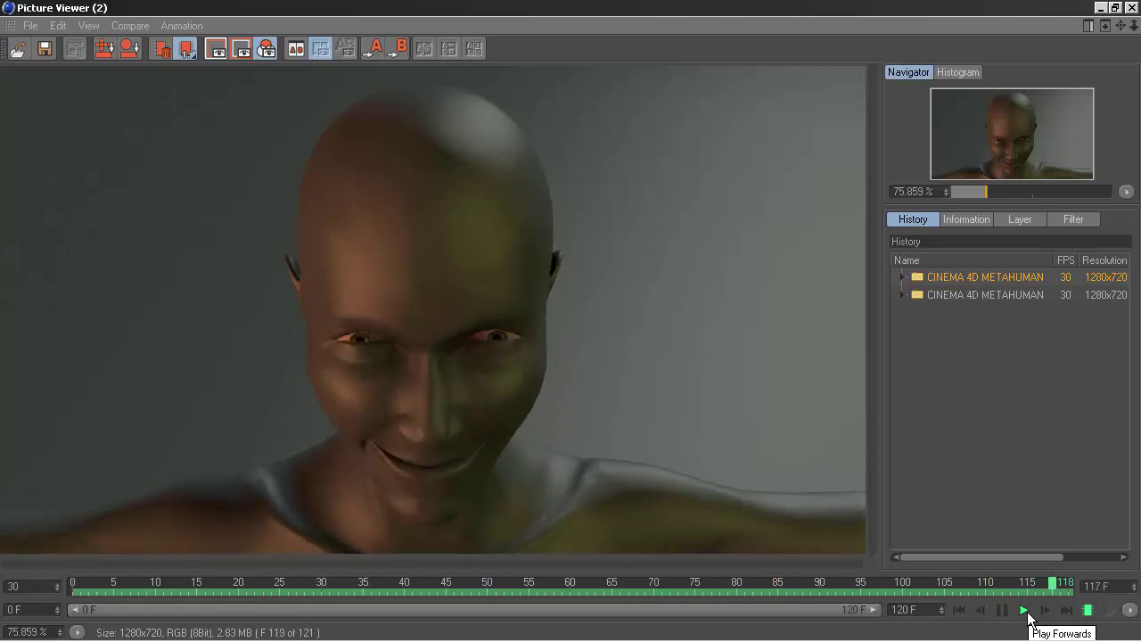
pyautogui.click(1028, 620)
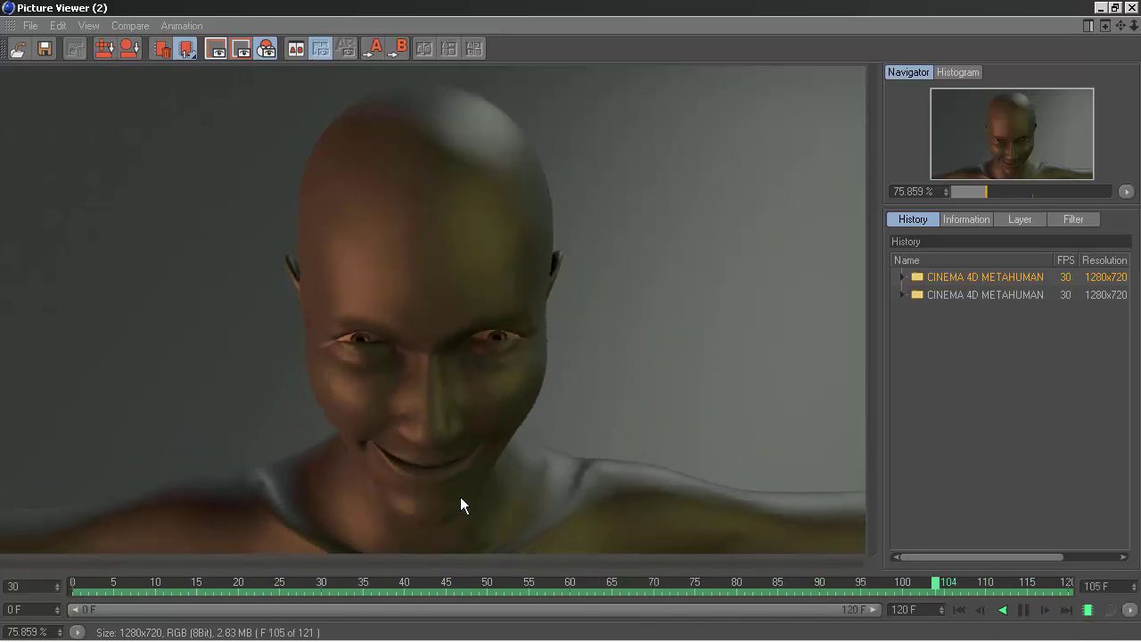
pyautogui.click(1023, 610)
pyautogui.click(969, 295)
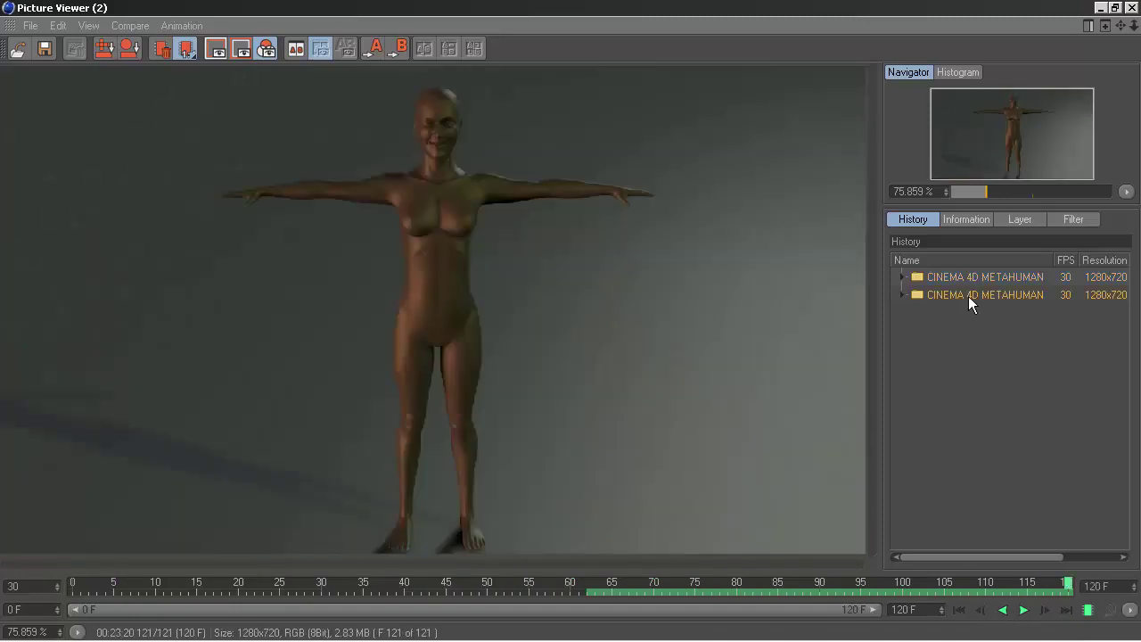
# Step: Play the full-body render backwards, scrub to frame 44, then replay forwards from frame 0
pyautogui.click(1002, 611)
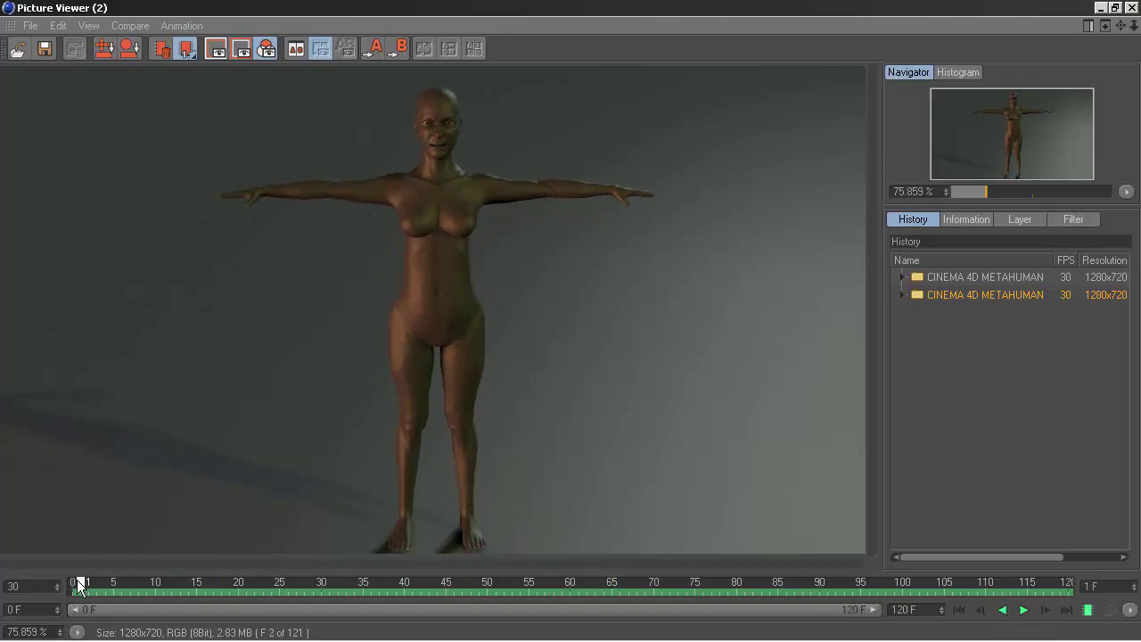
pyautogui.moveTo(113, 586)
pyautogui.mouseDown()
pyautogui.moveTo(443, 618)
pyautogui.moveTo(837, 597)
pyautogui.mouseUp()
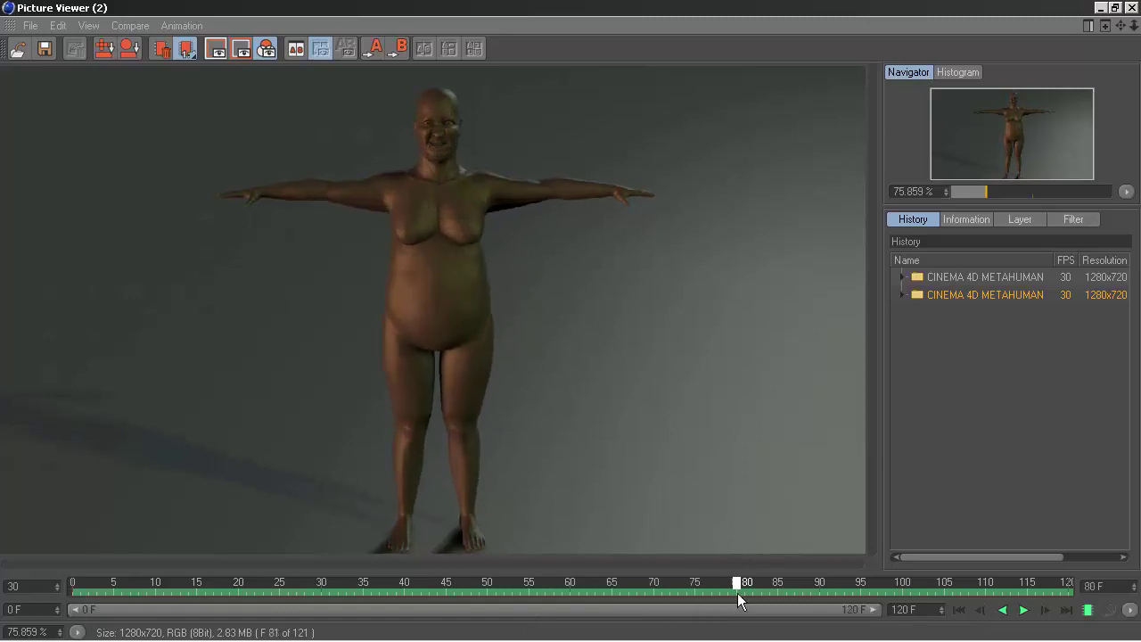
pyautogui.click(958, 613)
pyautogui.click(1024, 611)
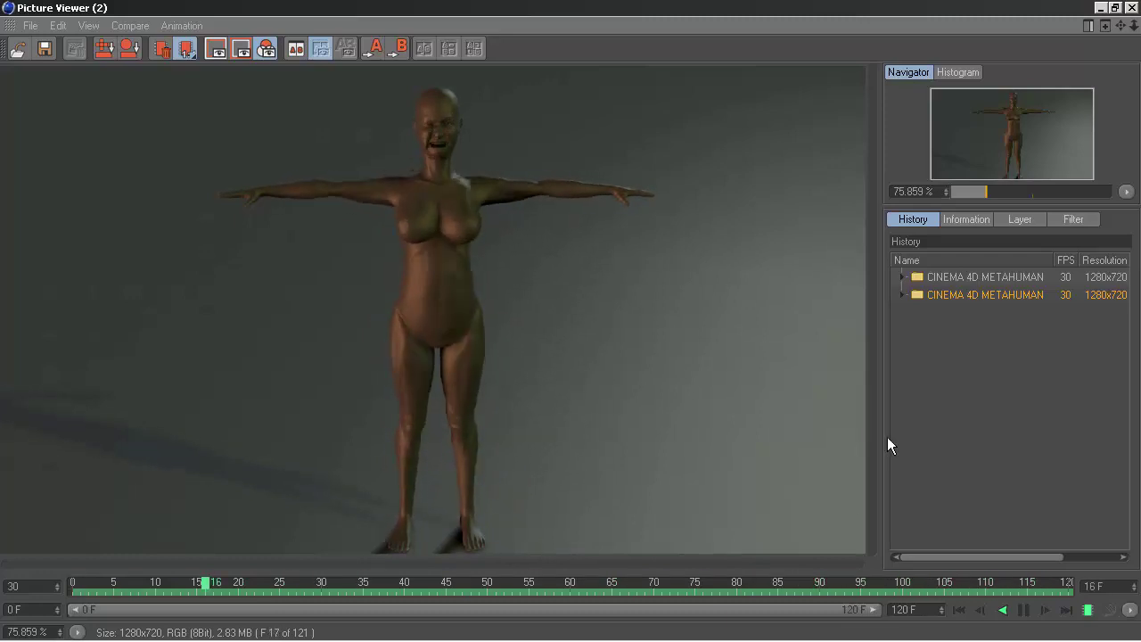
# Step: Zoom and pan the Picture Viewer to inspect the animated figure's head and body
pyautogui.scroll(2, 441, 125)
pyautogui.moveTo(441, 135); pyautogui.dragTo(445, 326)
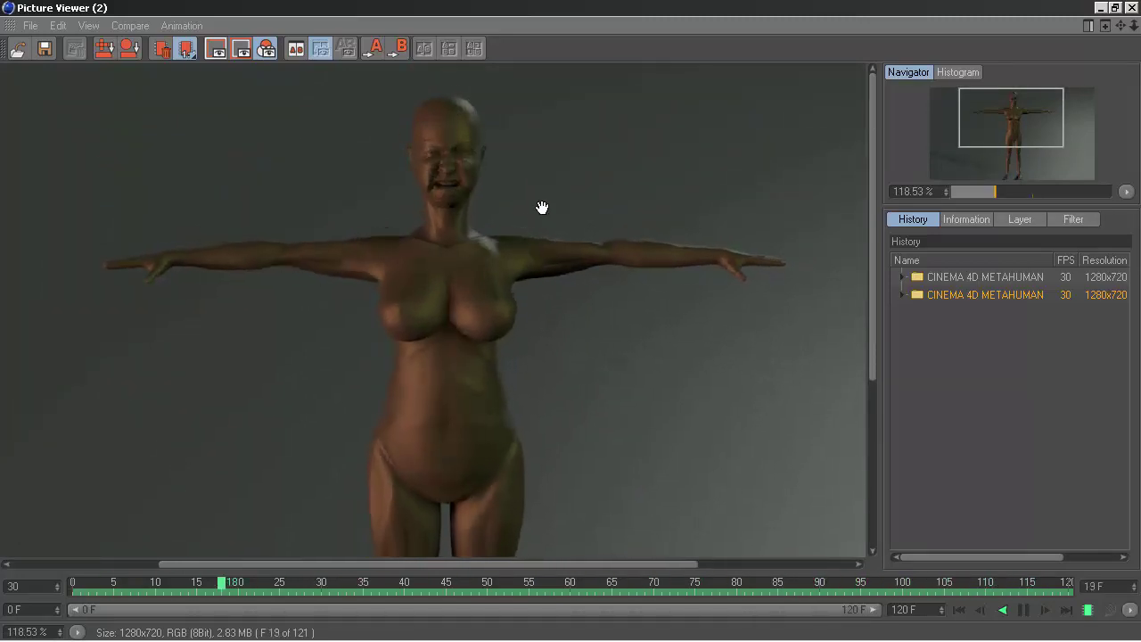
pyautogui.moveTo(454, 268); pyautogui.dragTo(454, 237)
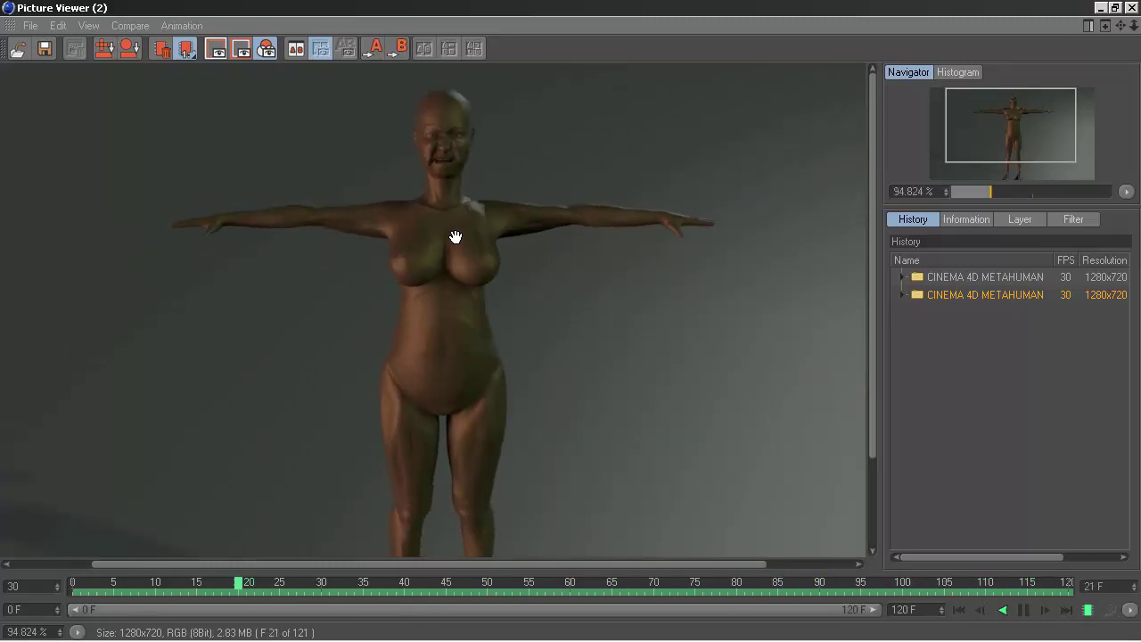
pyautogui.scroll(-1, 455, 236)
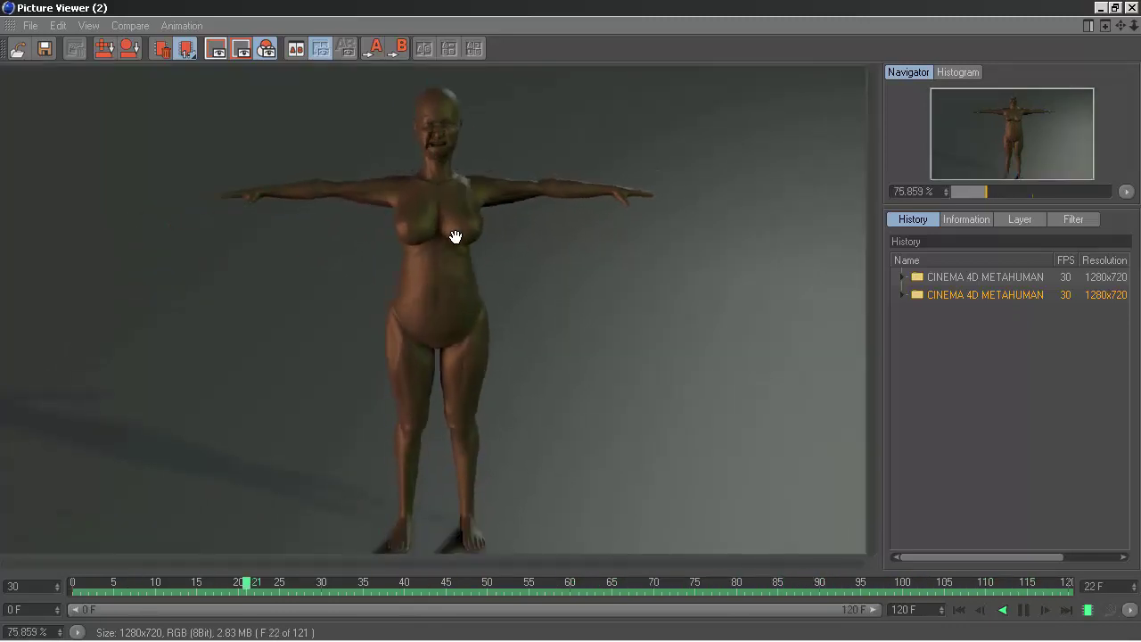
# Step: Stop the render playback at frame 0 and close the Picture Viewer window
pyautogui.click(1023, 610)
pyautogui.click(1024, 610)
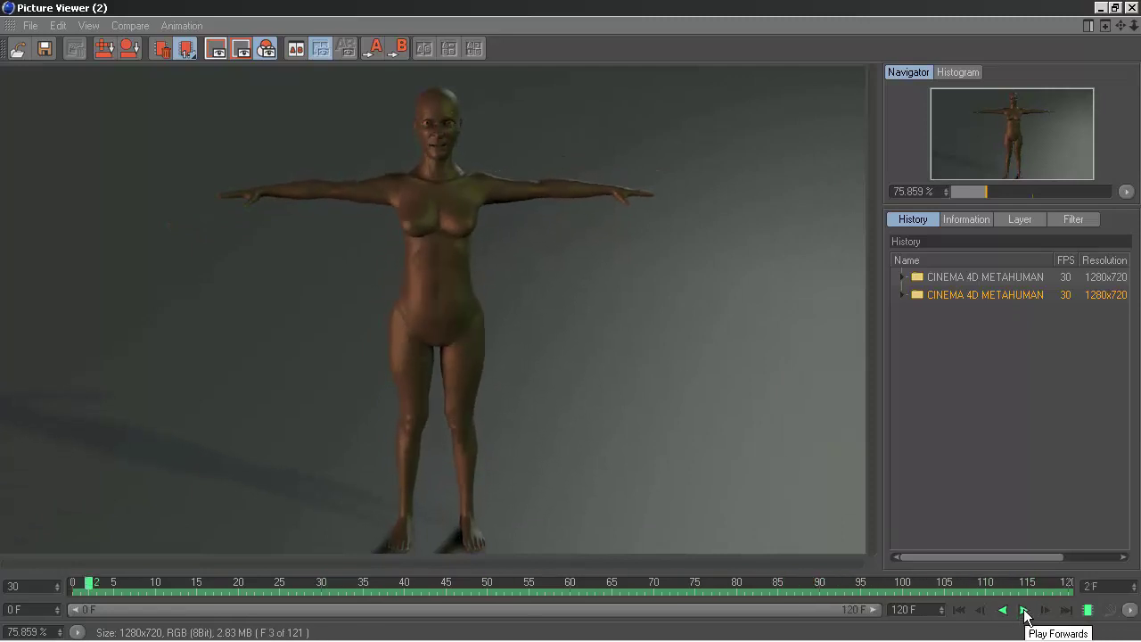
pyautogui.click(1023, 609)
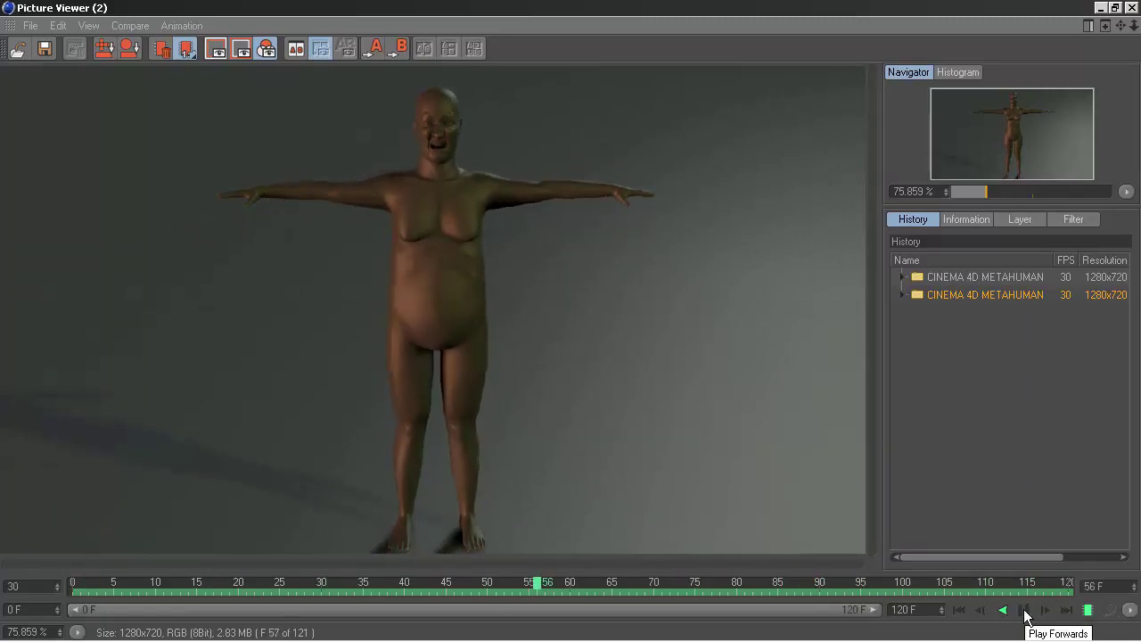
pyautogui.click(1023, 610)
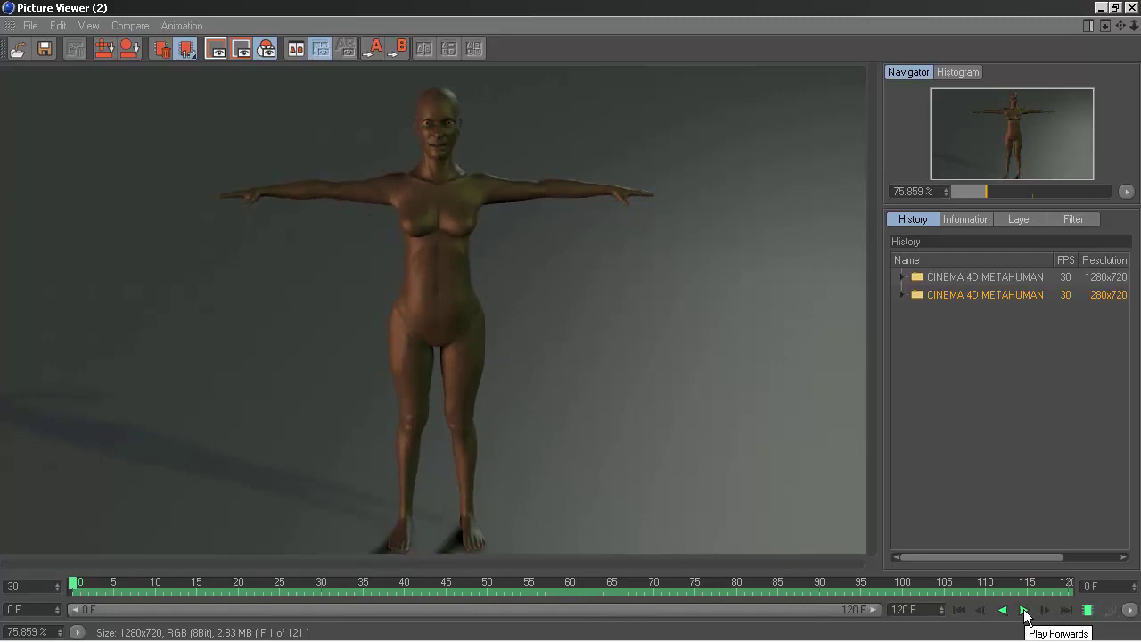
pyautogui.click(1131, 7)
# Step: Add a Null and rename it 'SEVGILERIMLE' plus the author's name, then deselect it
pyautogui.moveTo(369, 49); pyautogui.dragTo(385, 58)
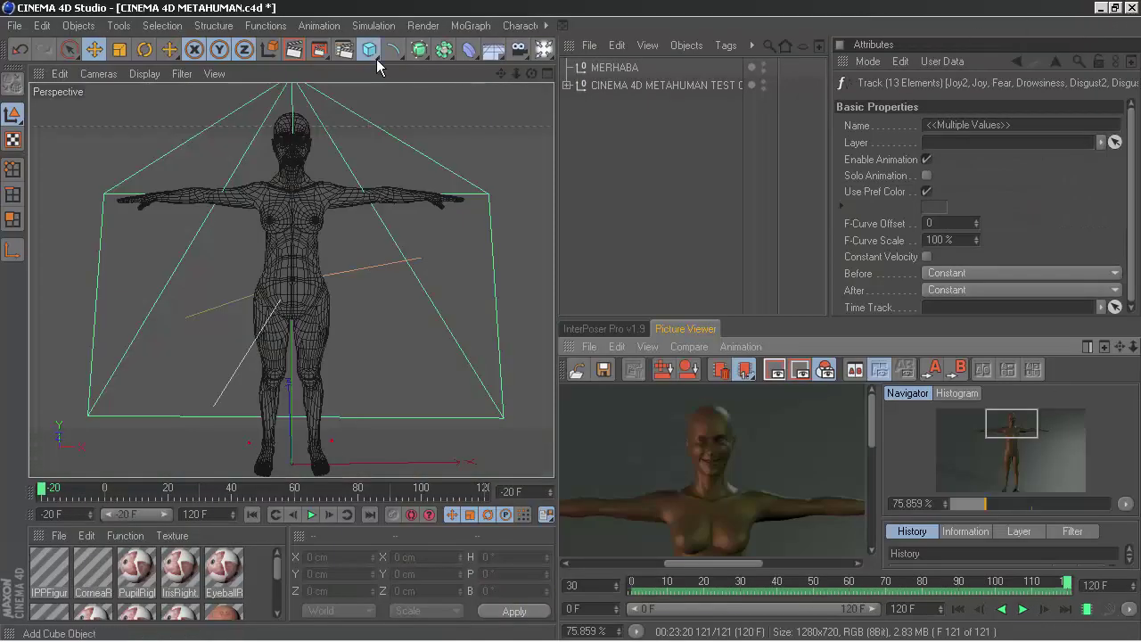
pyautogui.doubleClick(600, 68)
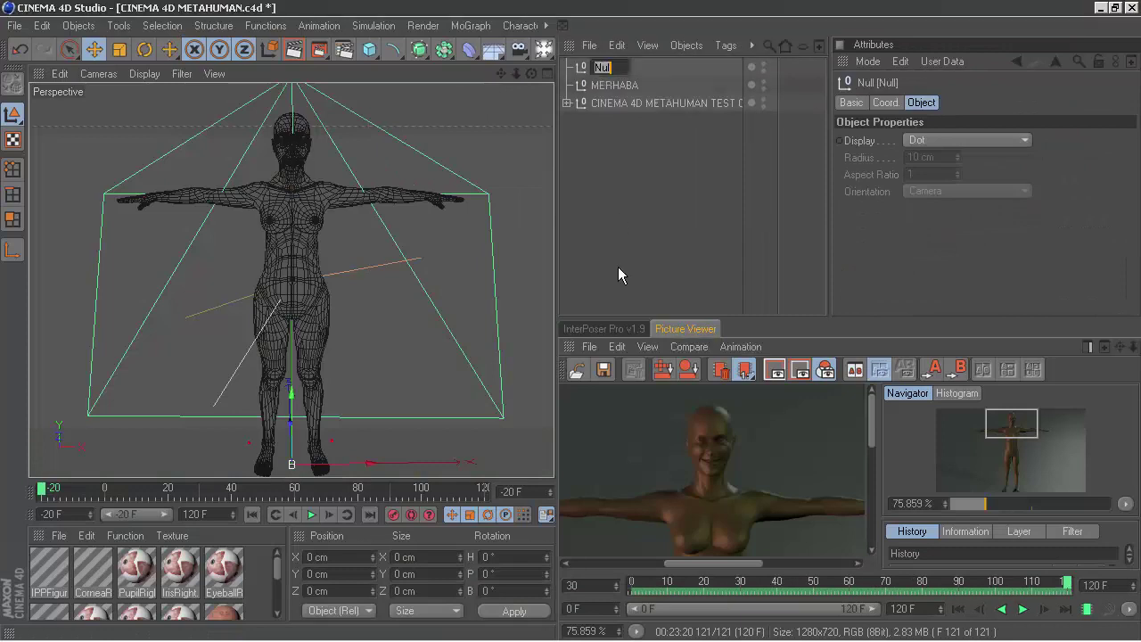
pyautogui.write('SEVGILER')
pyautogui.write('IMLE')
pyautogui.press('Return')
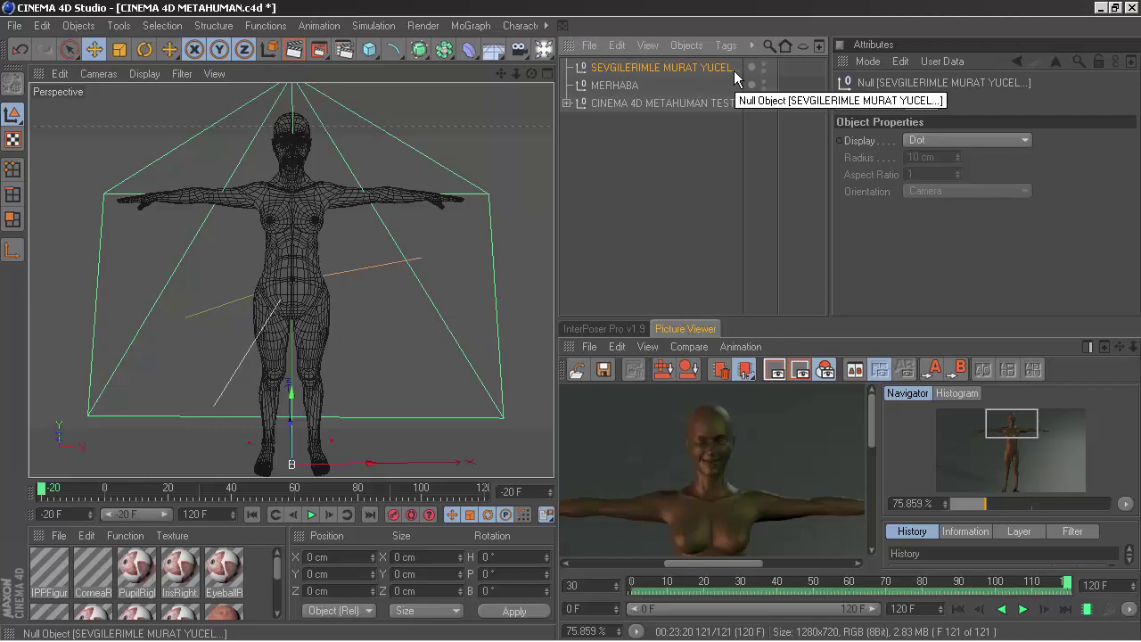
pyautogui.click(625, 221)
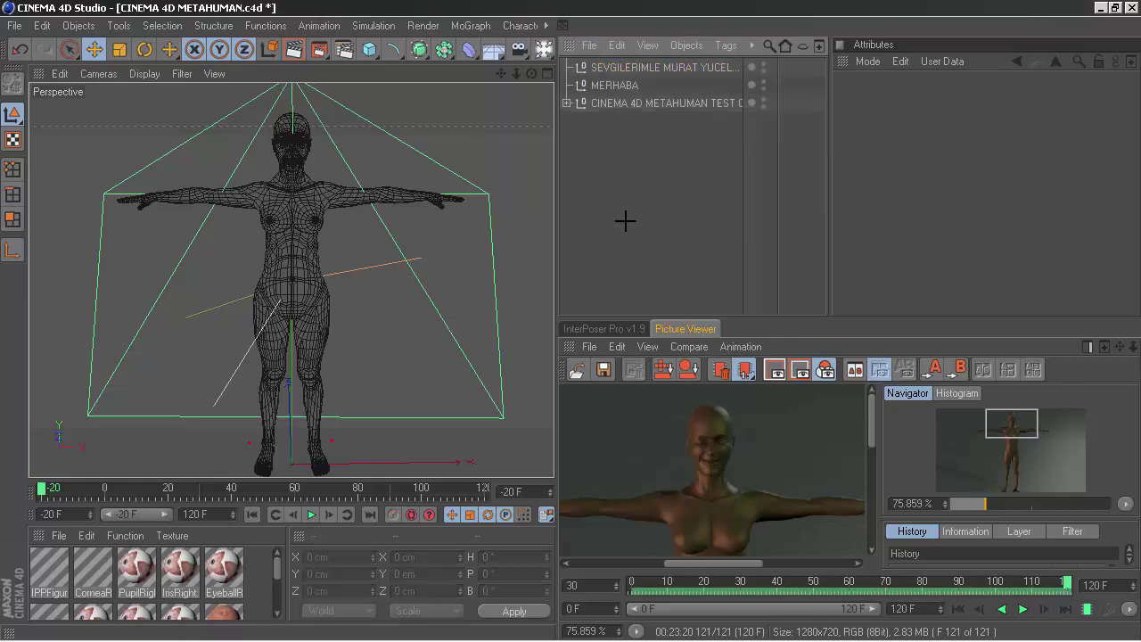